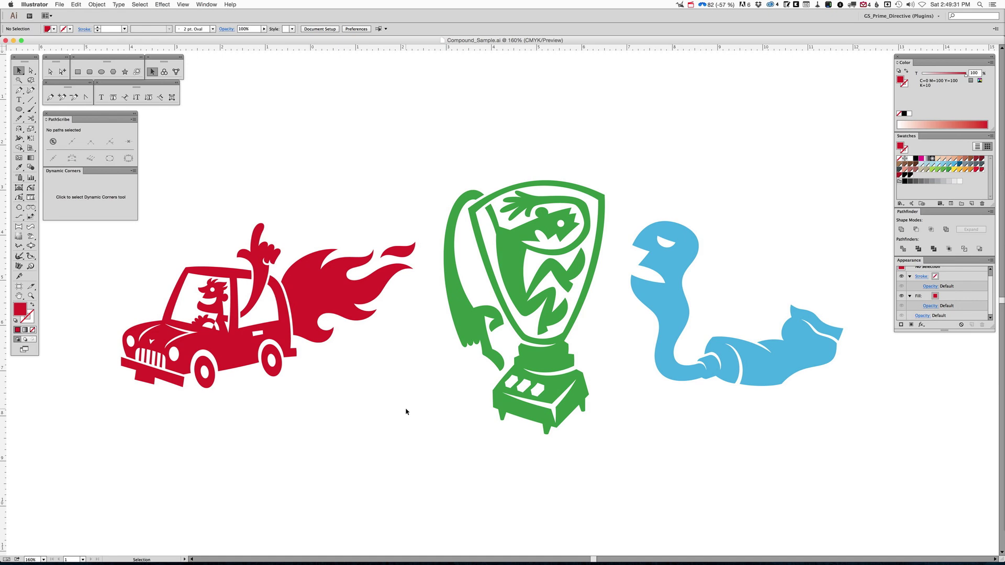
Select the red car, preview it in Outline view, then zoom in closely on it
{"action": "left_click", "coordinate": [328, 292]}
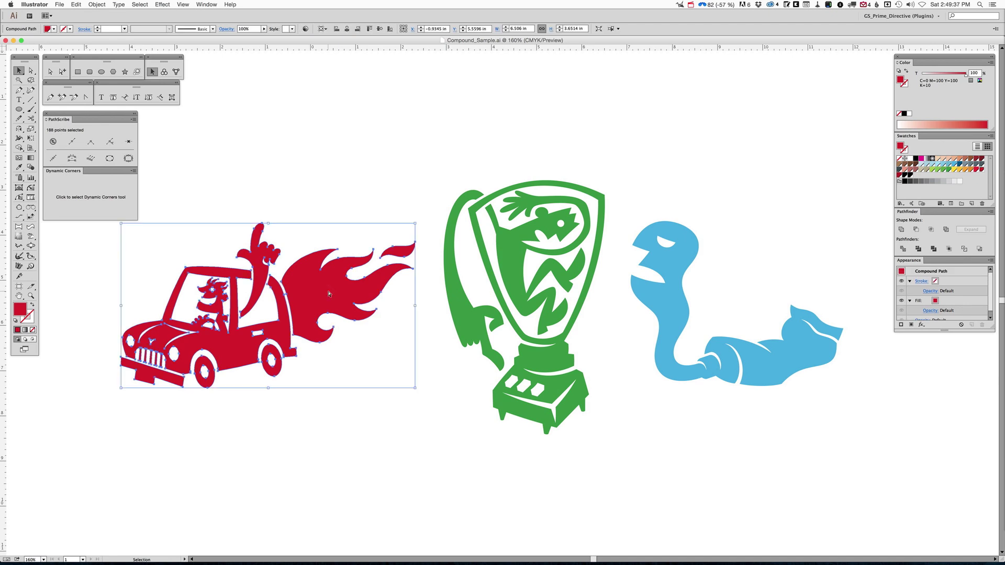
{"action": "key", "text": "super+y"}
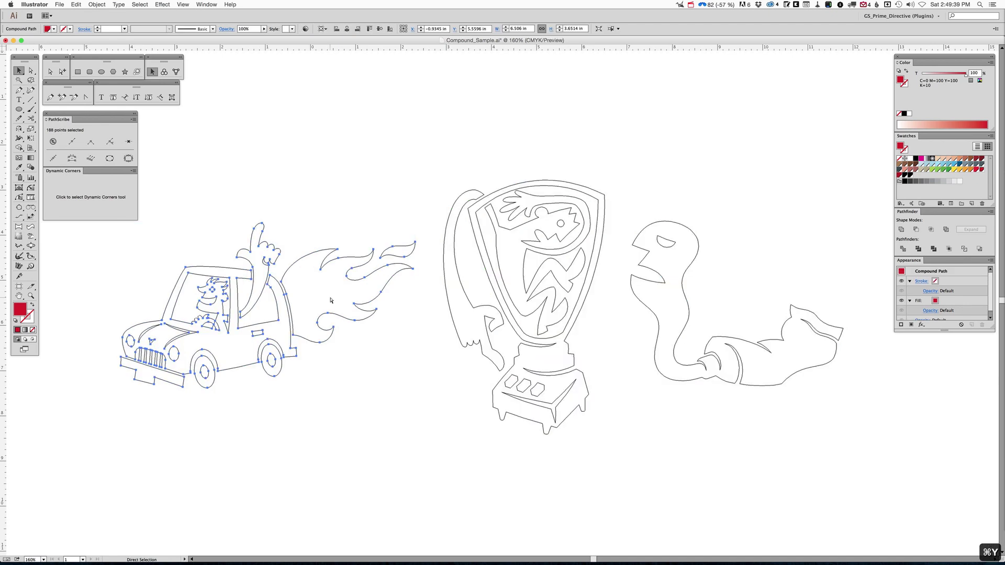
{"action": "key", "text": "super+y"}
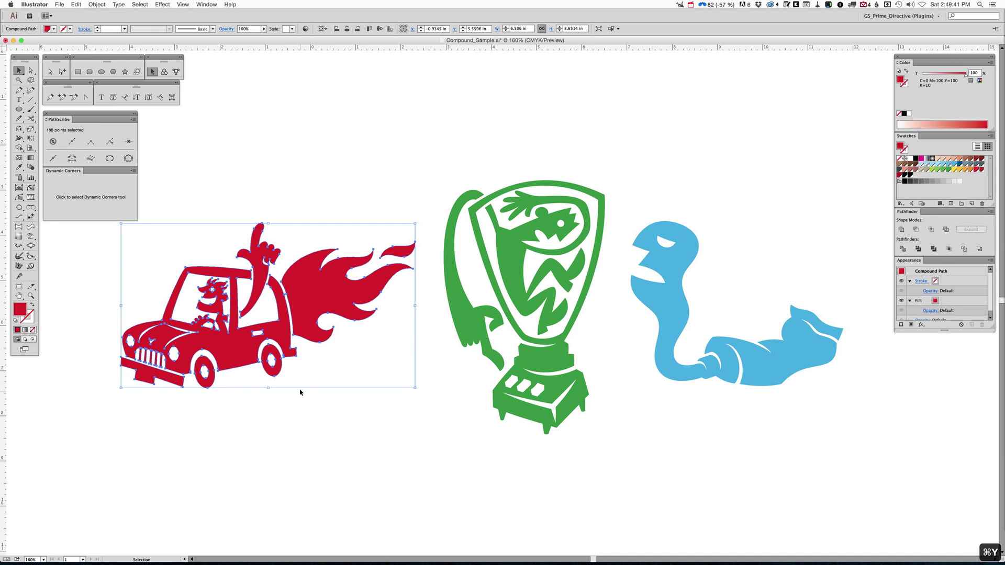
{"action": "scroll", "coordinate": [502, 298], "scroll_direction": "left", "scroll_amount": 10}
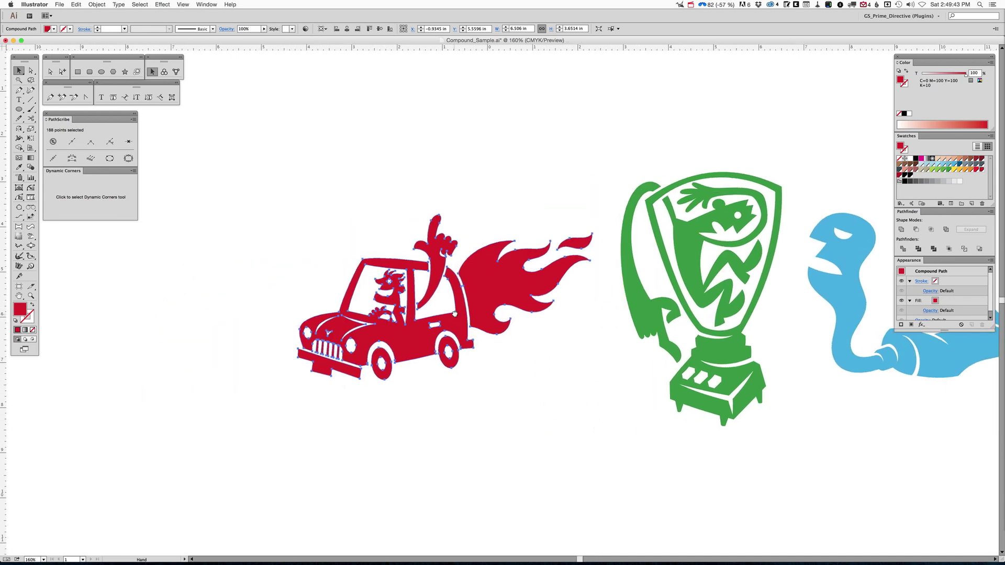
{"action": "left_click", "coordinate": [31, 296]}
{"action": "left_click_drag", "start_coordinate": [262, 194], "coordinate": [621, 402]}
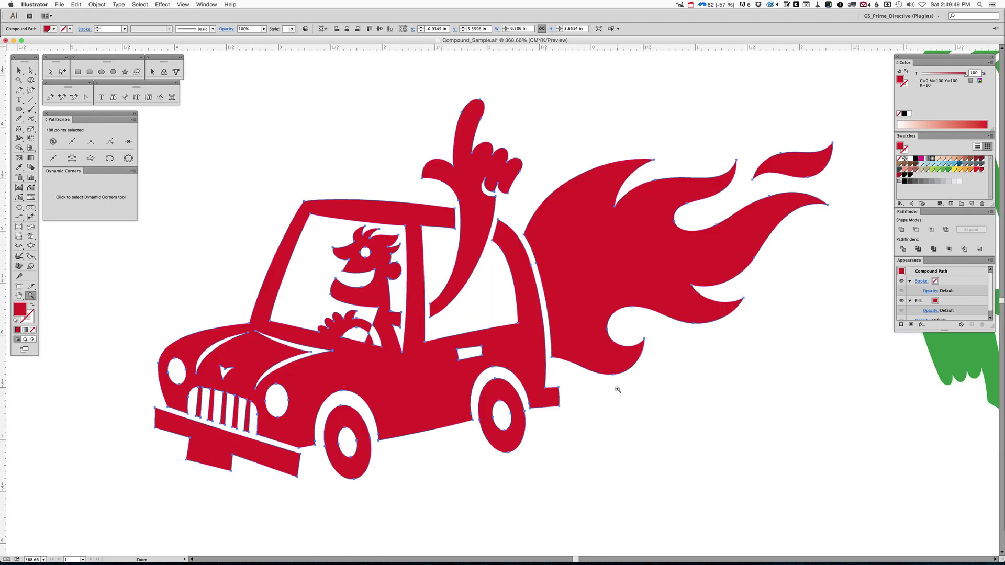
Direct-select the large flame, the small top-right flame and the raised hand as separate subpaths
{"action": "key", "text": "v"}
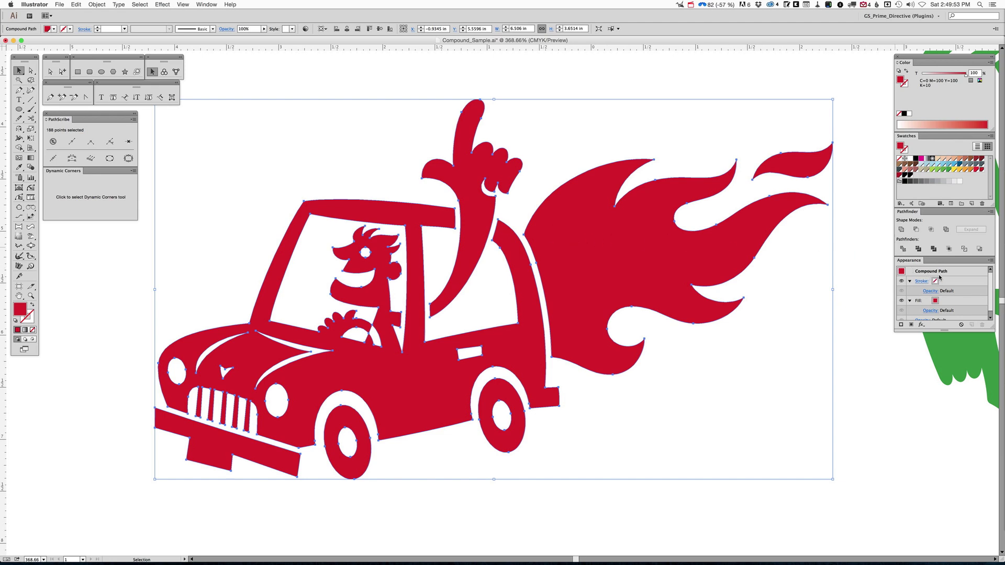
{"action": "left_click", "coordinate": [781, 288]}
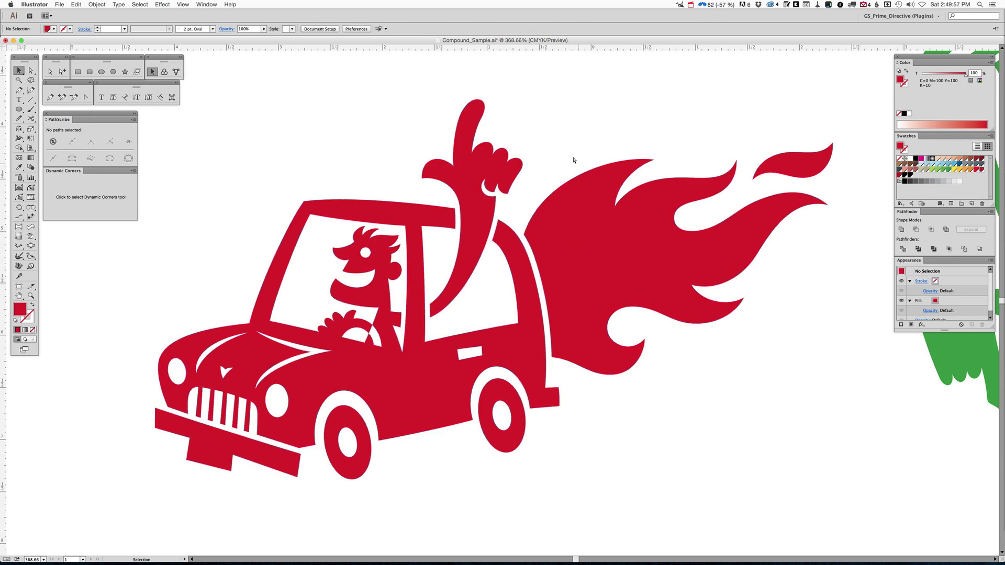
{"action": "key", "text": "a"}
{"action": "left_click", "coordinate": [587, 198]}
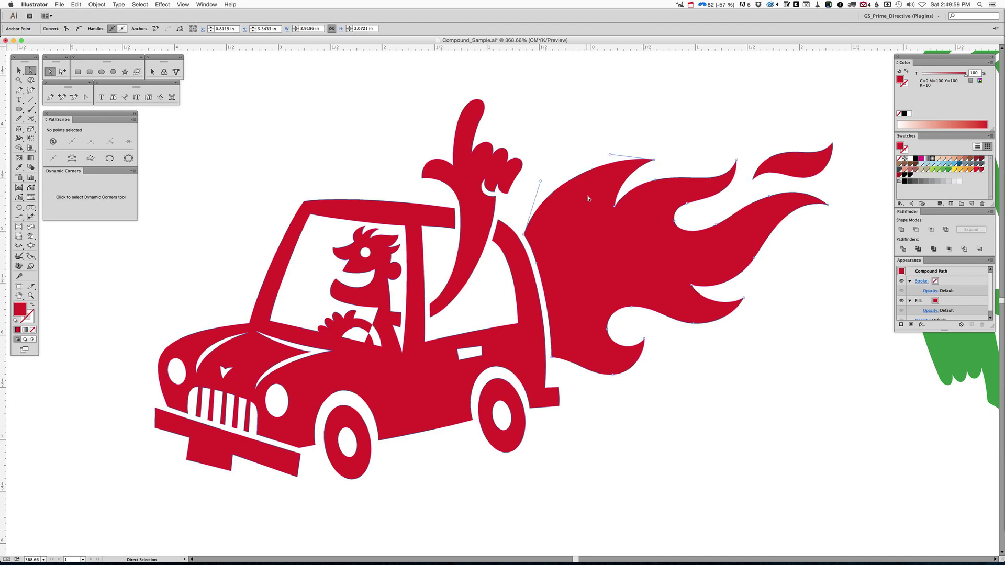
{"action": "left_click", "coordinate": [805, 169]}
{"action": "left_click", "coordinate": [477, 158]}
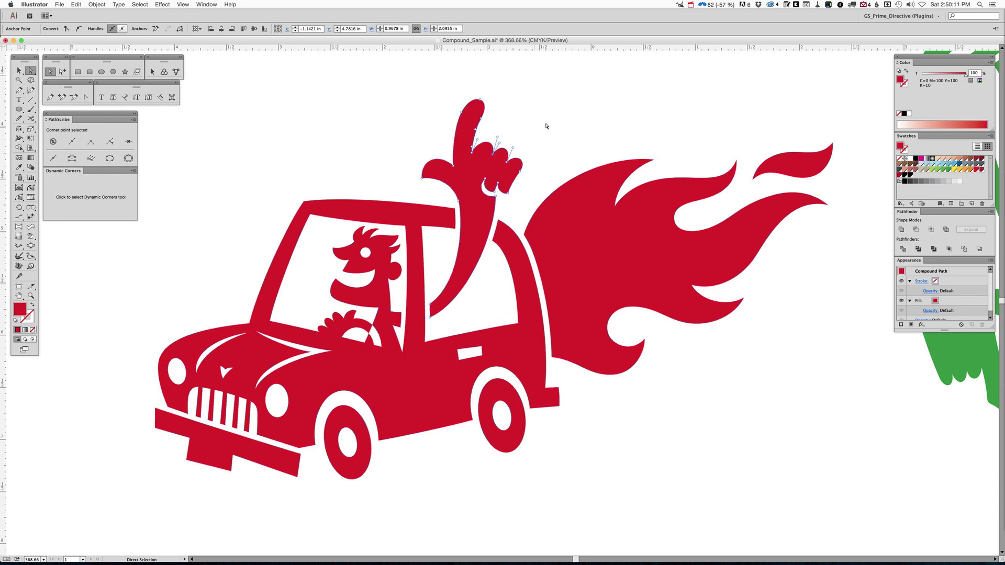
{"action": "key", "text": "v"}
{"action": "left_click", "coordinate": [588, 117]}
{"action": "left_click", "coordinate": [575, 201]}
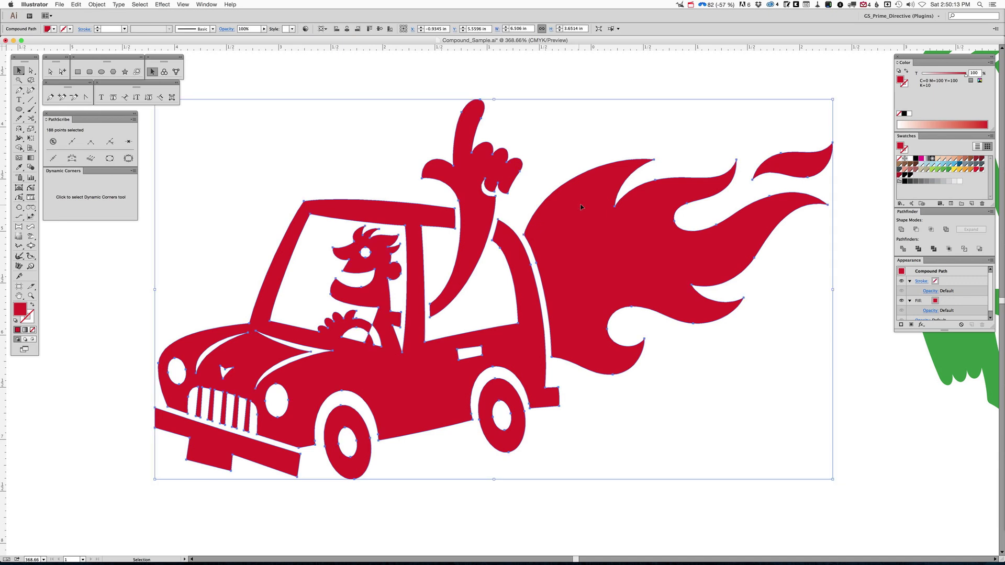
{"action": "left_click", "coordinate": [965, 169]}
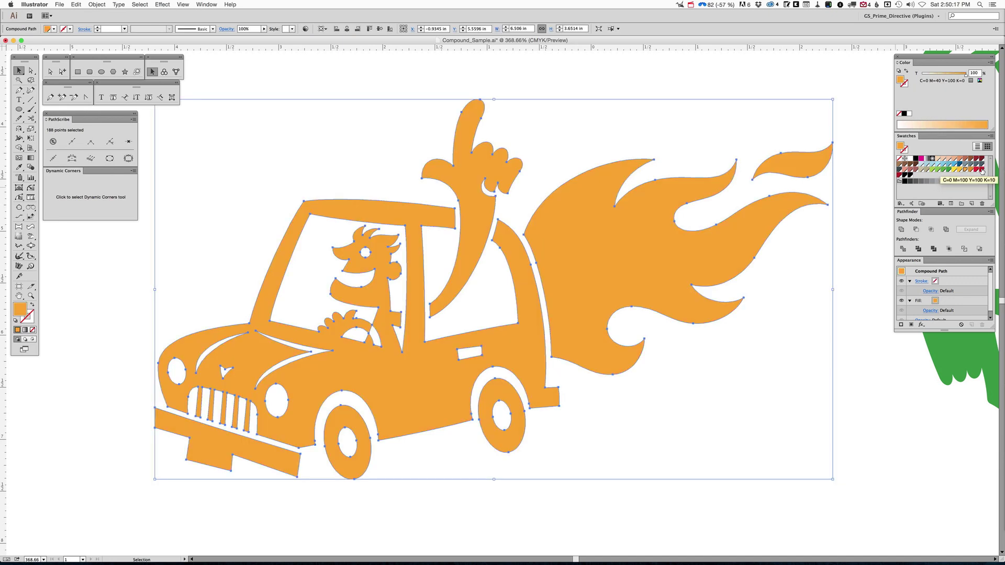
{"action": "left_click", "coordinate": [976, 169]}
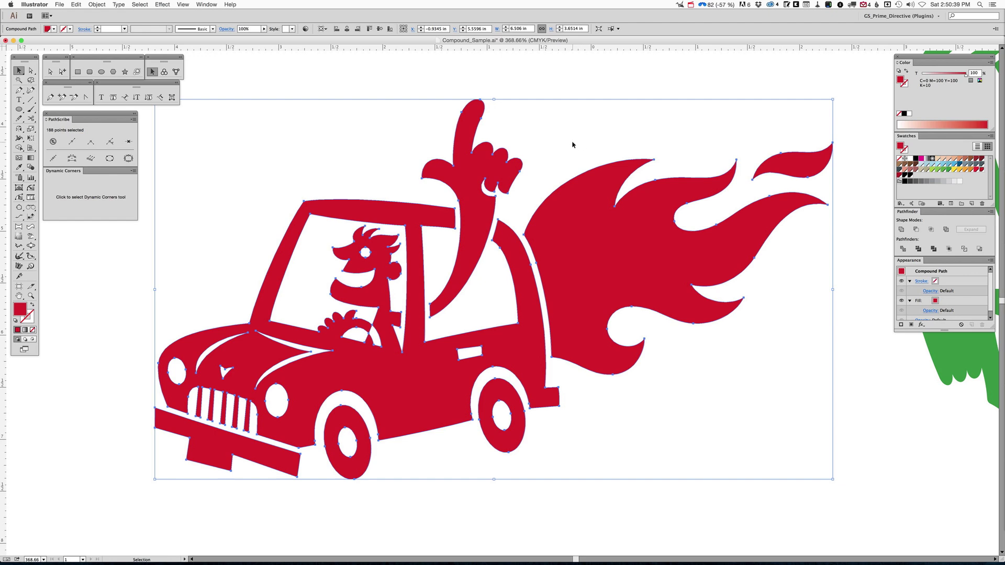
Draw several small white circles of different sizes scattered across the flame behind the car
{"action": "left_click", "coordinate": [572, 144]}
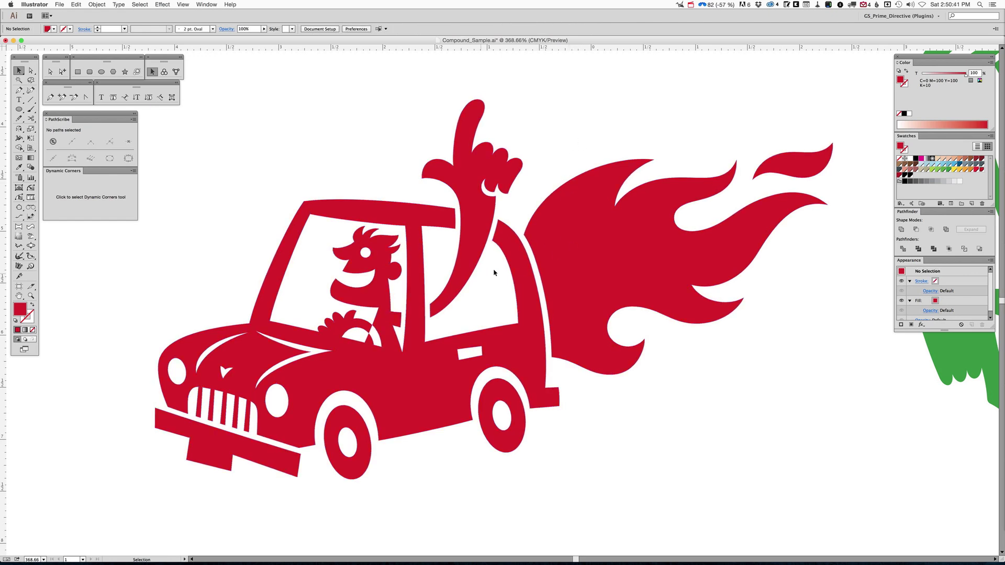
{"action": "left_click", "coordinate": [102, 71]}
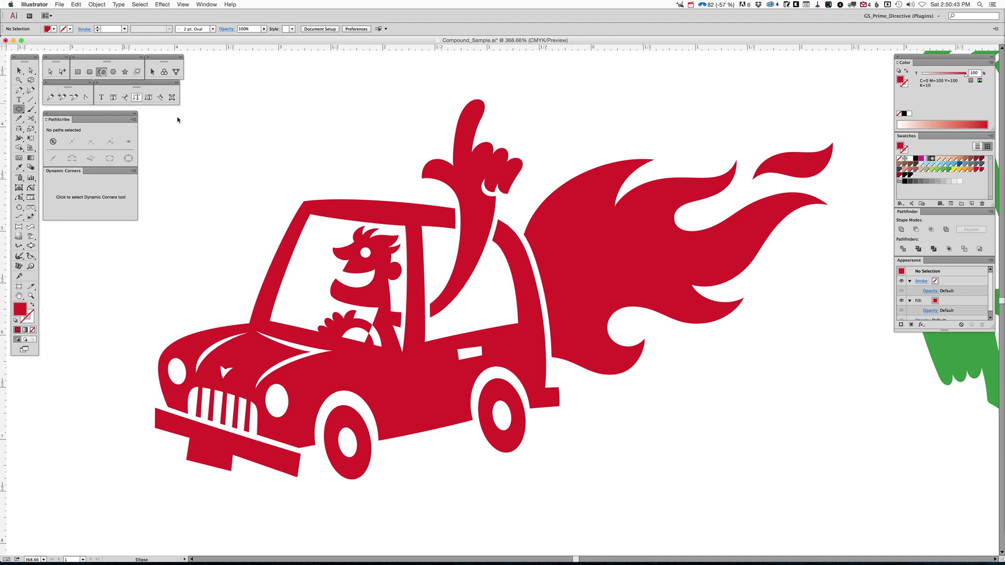
{"action": "left_click", "coordinate": [909, 158]}
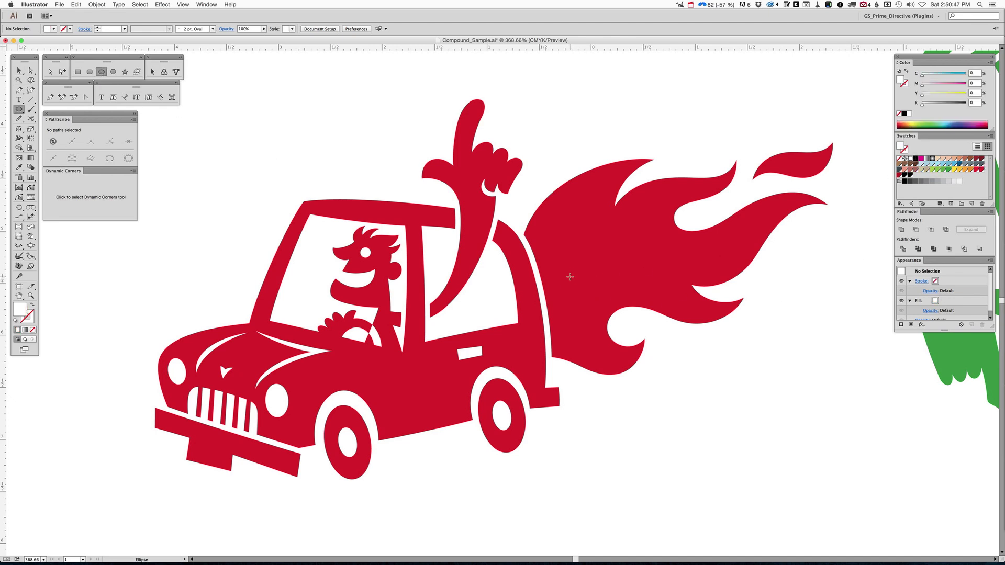
{"action": "mouse_move", "coordinate": [569, 276]}
{"action": "left_mouse_down"}
{"action": "mouse_move", "coordinate": [583, 269]}
{"action": "mouse_move", "coordinate": [604, 284]}
{"action": "mouse_move", "coordinate": [603, 259]}
{"action": "mouse_move", "coordinate": [621, 274]}
{"action": "mouse_move", "coordinate": [626, 254]}
{"action": "mouse_move", "coordinate": [647, 261]}
{"action": "left_mouse_up"}
{"action": "left_click_drag", "start_coordinate": [579, 302], "coordinate": [604, 306]}
{"action": "left_click_drag", "start_coordinate": [563, 245], "coordinate": [564, 292]}
{"action": "key", "text": "v"}
{"action": "left_click", "coordinate": [619, 127]}
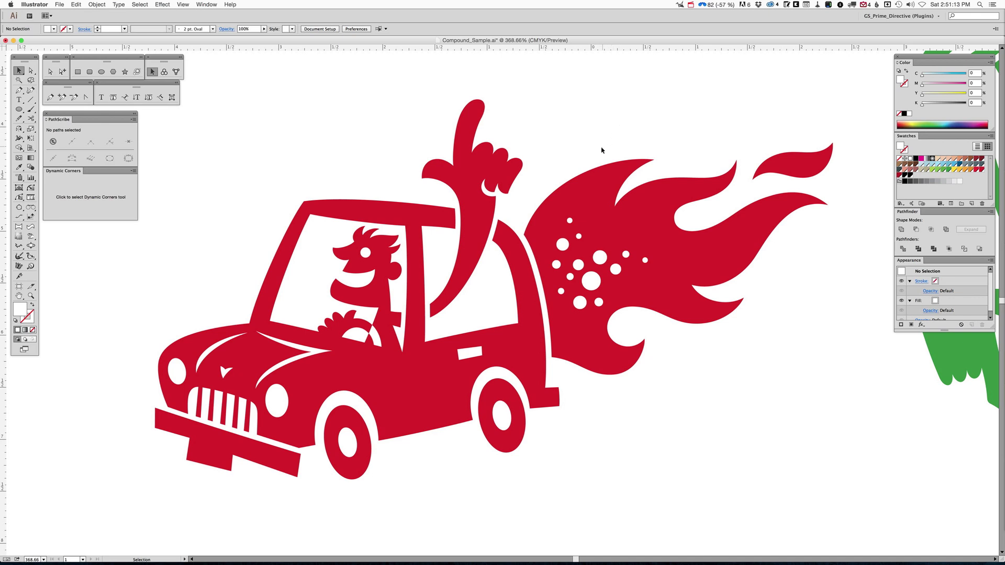
Unite the white flame dots into one shape and select it together with the car
{"action": "left_click", "coordinate": [562, 244]}
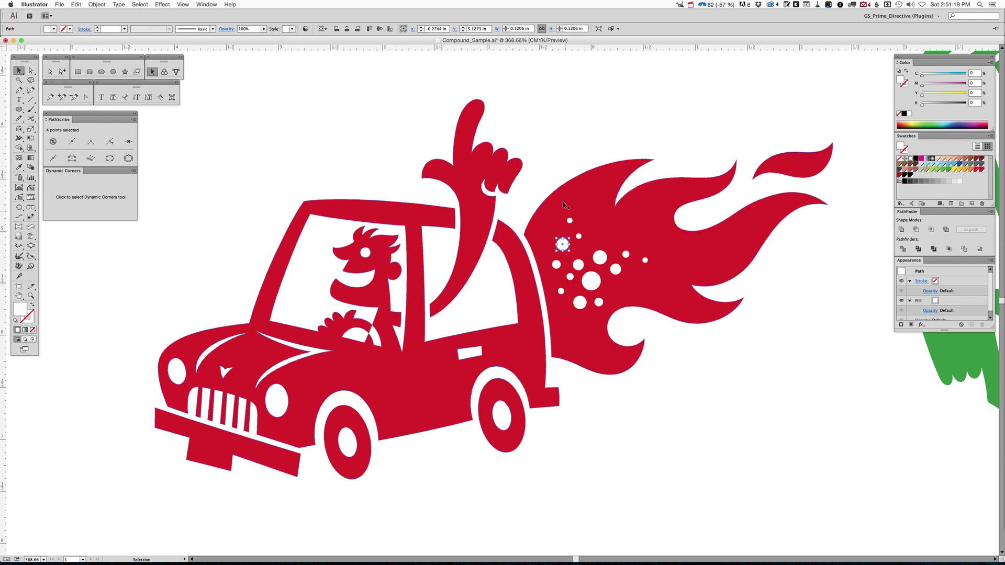
{"action": "left_click_drag", "start_coordinate": [544, 179], "coordinate": [662, 321]}
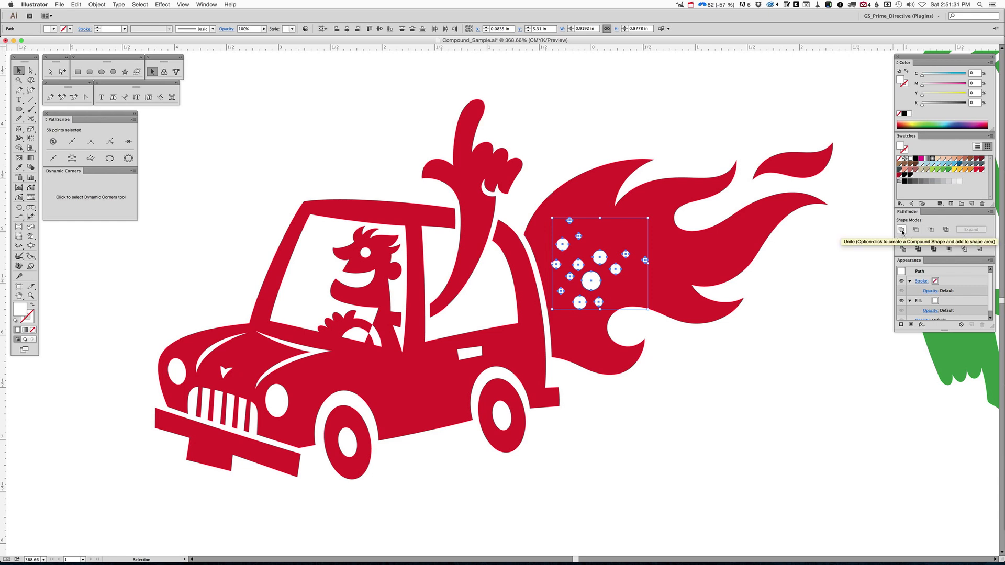
{"action": "left_click", "coordinate": [902, 232]}
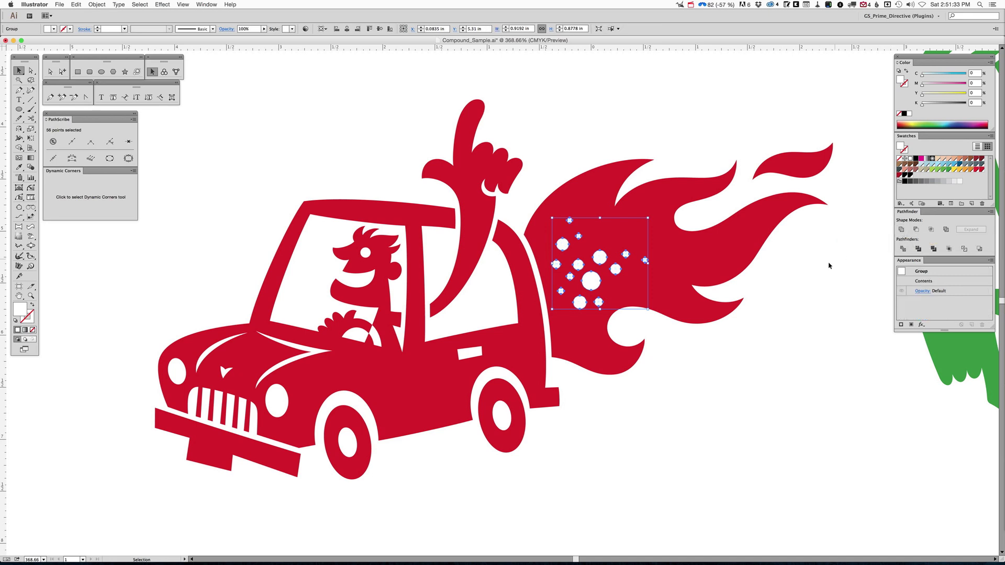
{"action": "left_click", "coordinate": [726, 261]}
{"action": "left_click_drag", "start_coordinate": [605, 258], "coordinate": [655, 260]}
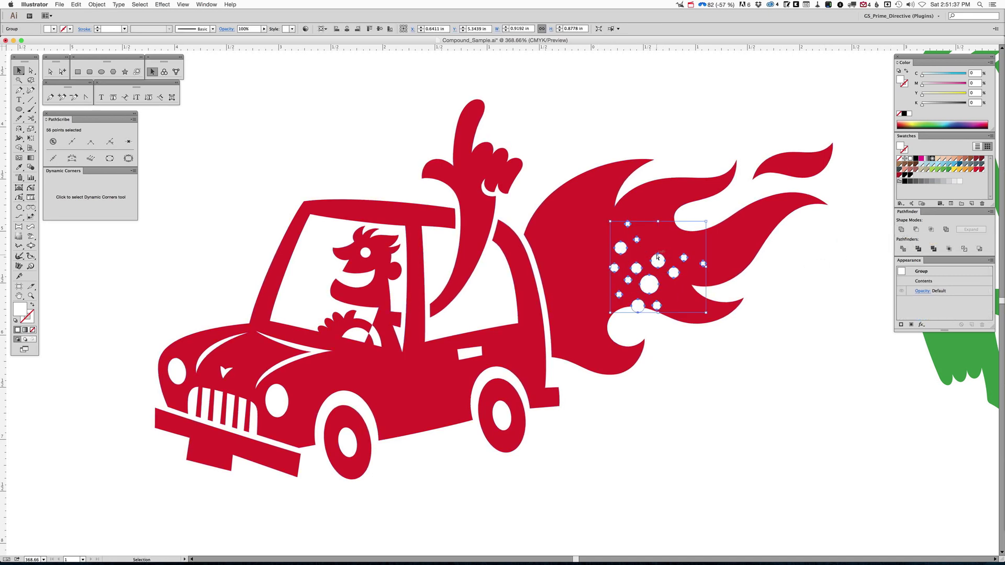
{"action": "key", "text": "super+z"}
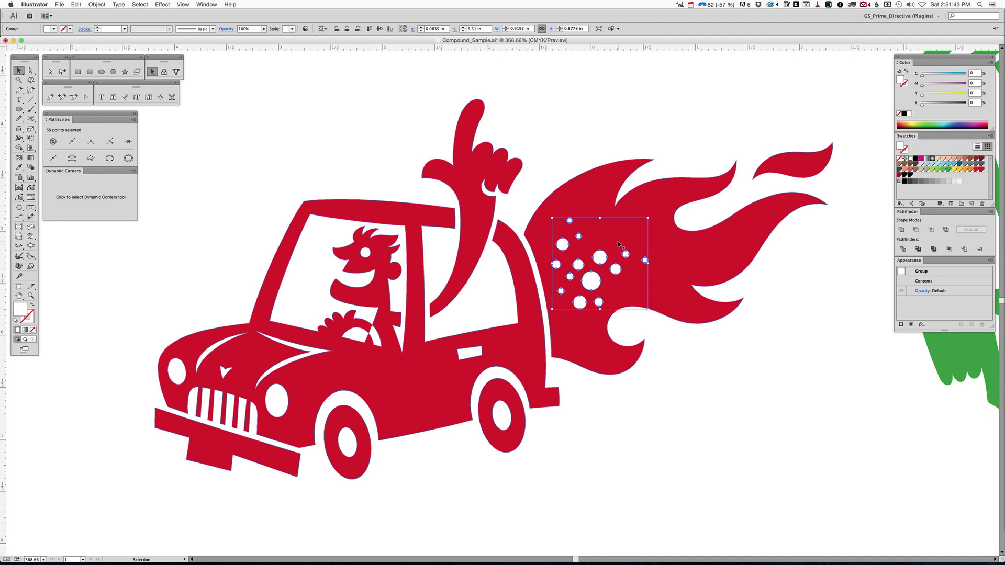
{"action": "left_click", "coordinate": [698, 261], "text": "shift"}
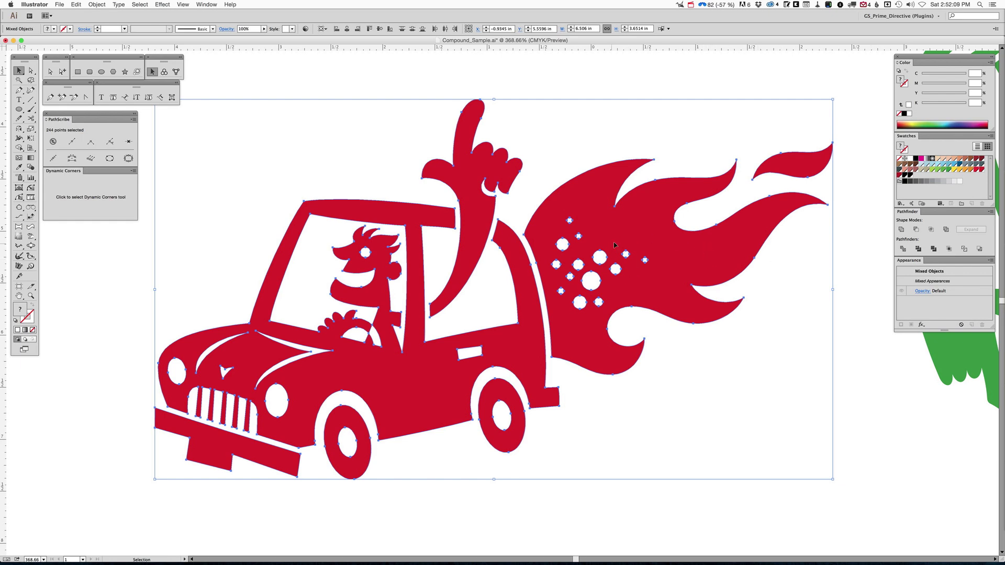
Punch the dots out of the flame, test them over a light-blue backdrop rectangle, then delete it
{"action": "left_click", "coordinate": [917, 230]}
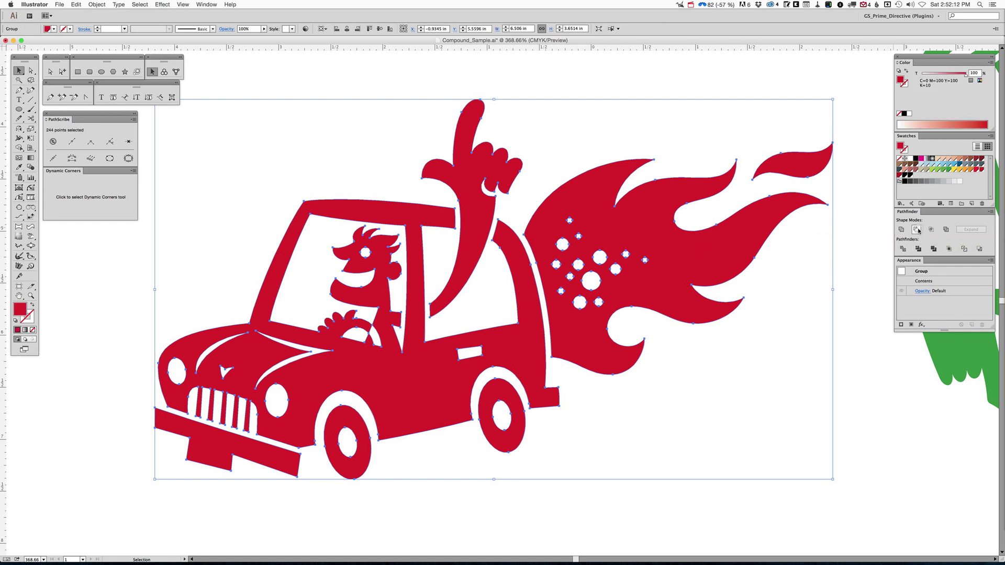
{"action": "left_click", "coordinate": [792, 323]}
{"action": "key", "text": "m"}
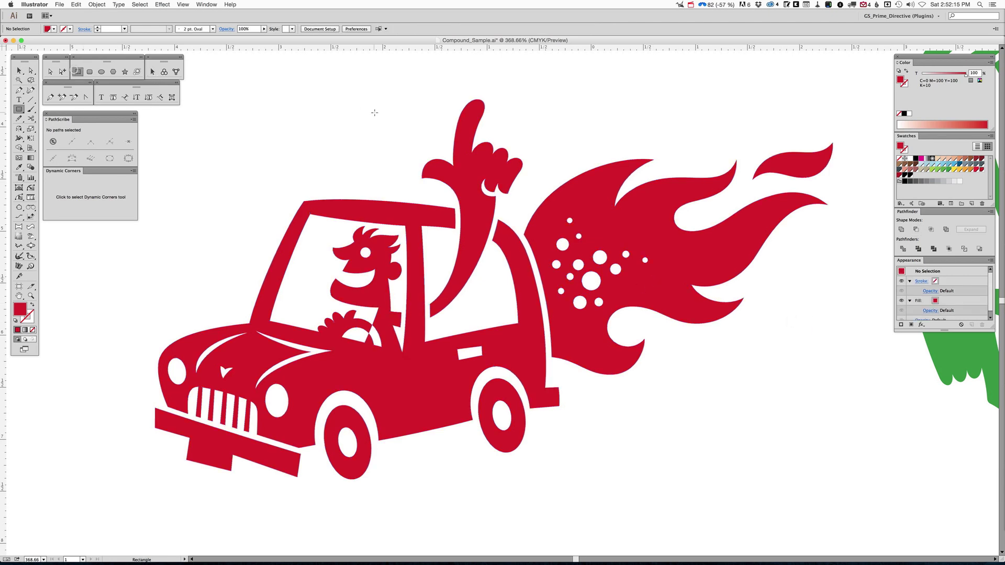
{"action": "left_click_drag", "start_coordinate": [394, 107], "coordinate": [682, 472]}
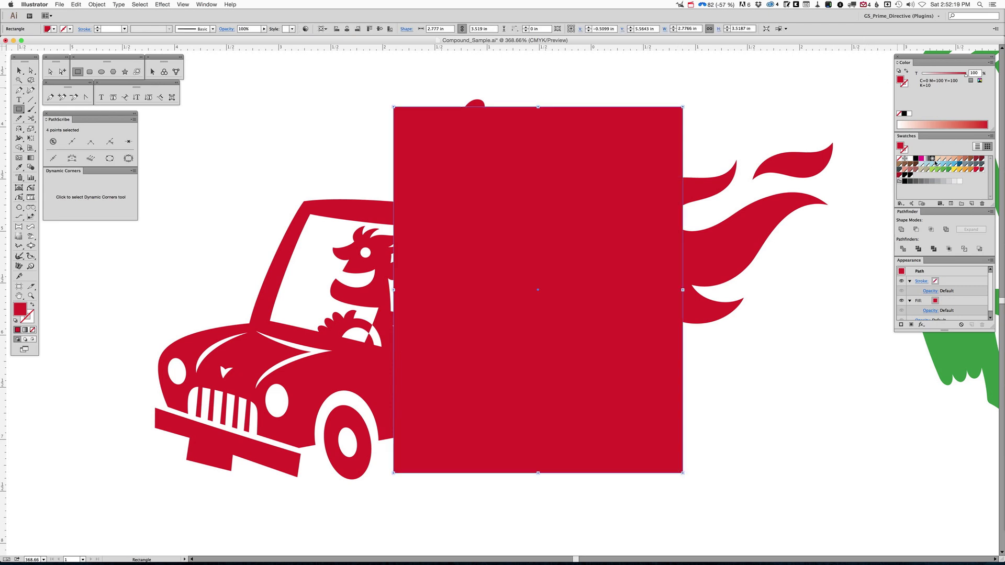
{"action": "left_click", "coordinate": [936, 163]}
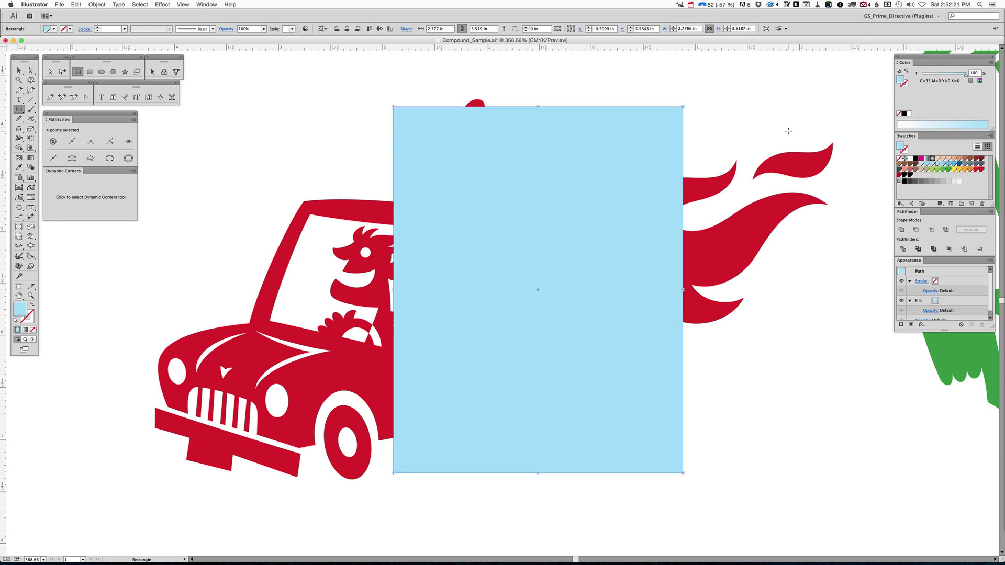
{"action": "key", "text": "super+shift+bracketleft"}
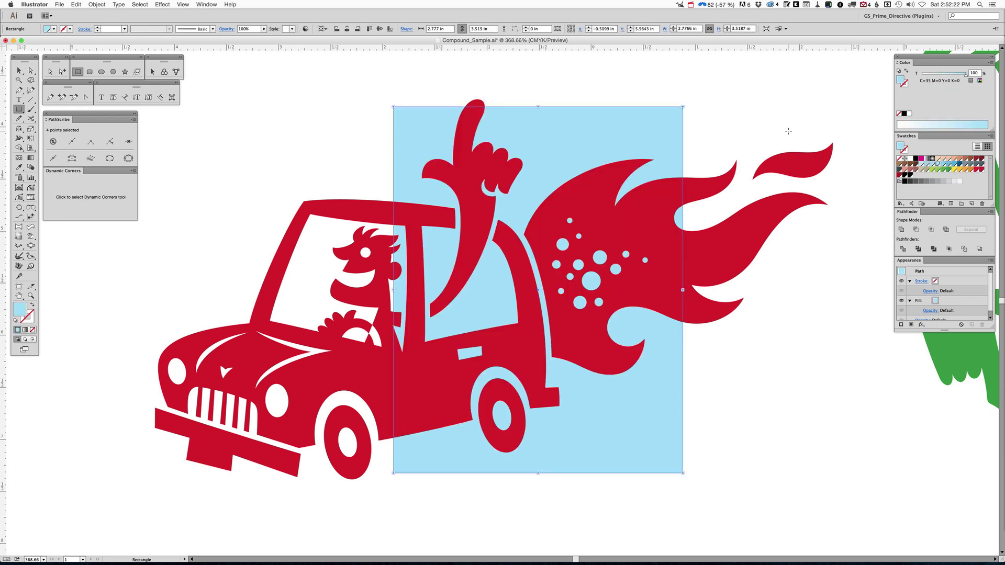
{"action": "key", "text": "v"}
{"action": "left_click", "coordinate": [763, 117]}
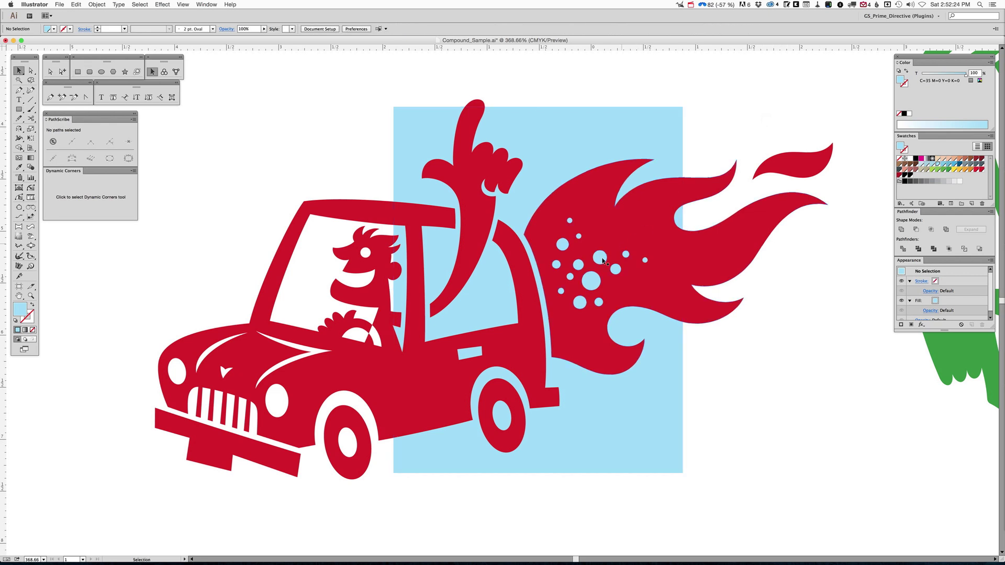
{"action": "left_click", "coordinate": [633, 136]}
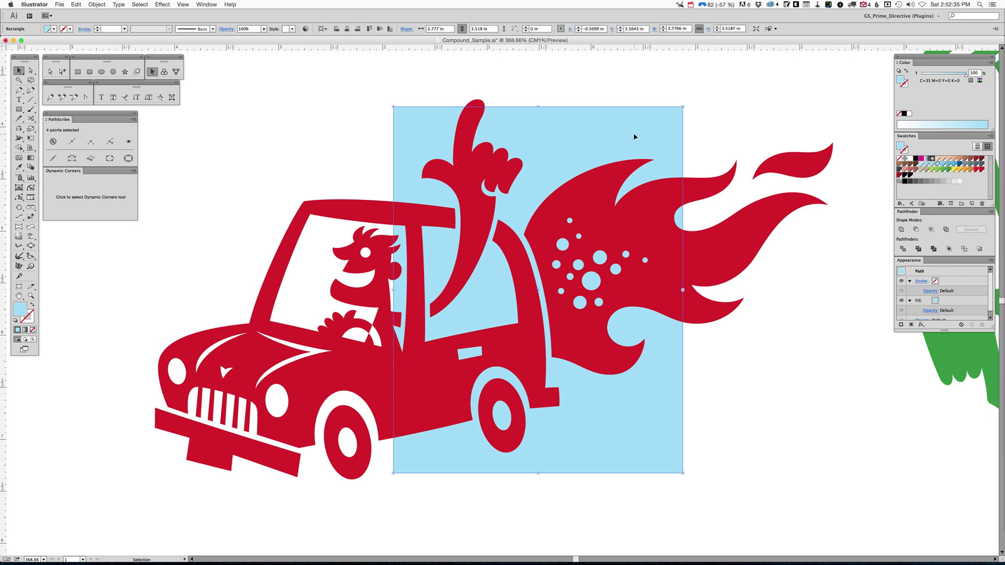
{"action": "key", "text": "Delete"}
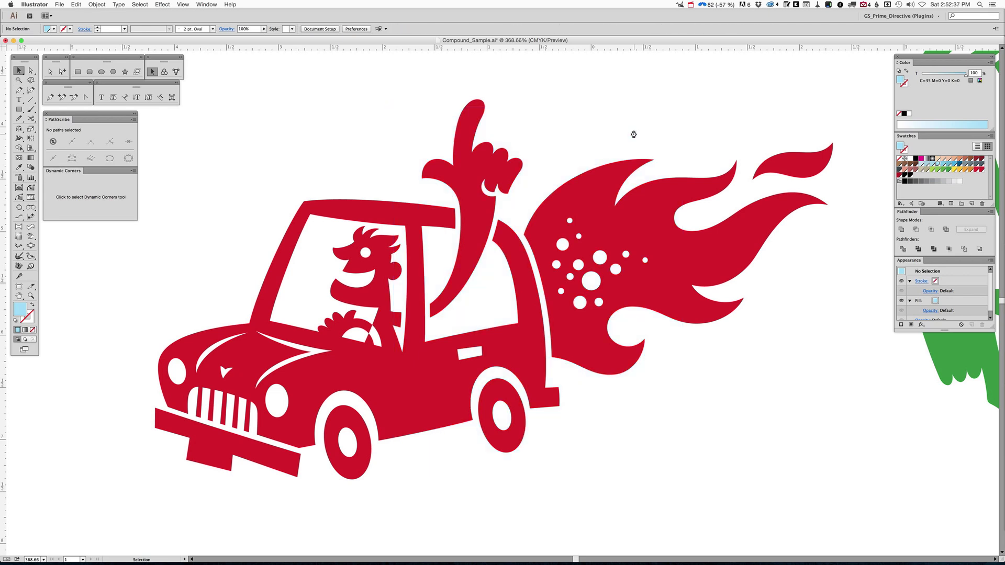
Select the car artwork, check its Group entry in Appearance, and pick the Ellipse tool
{"action": "left_click", "coordinate": [606, 184]}
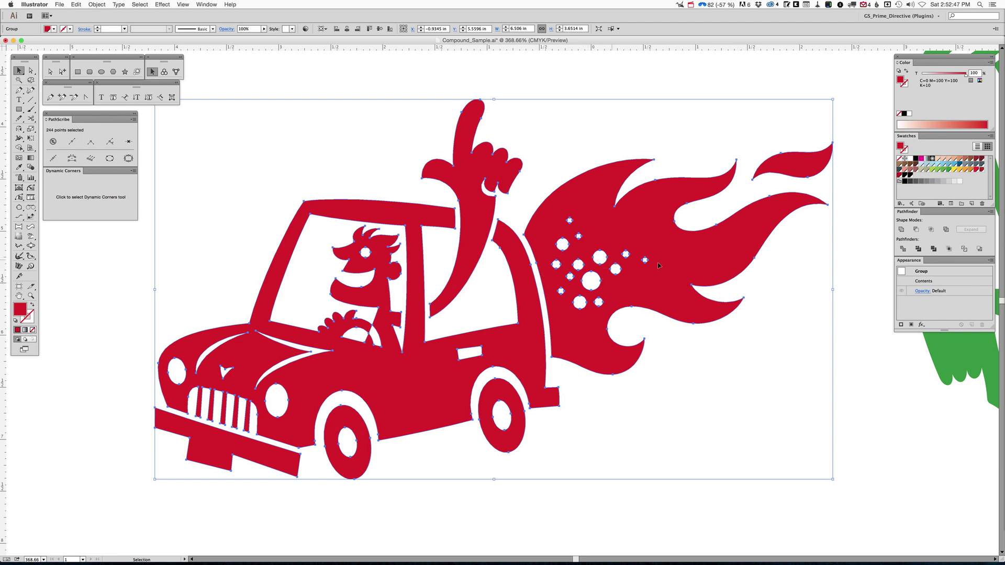
{"action": "left_click", "coordinate": [934, 276]}
{"action": "left_click", "coordinate": [101, 71]}
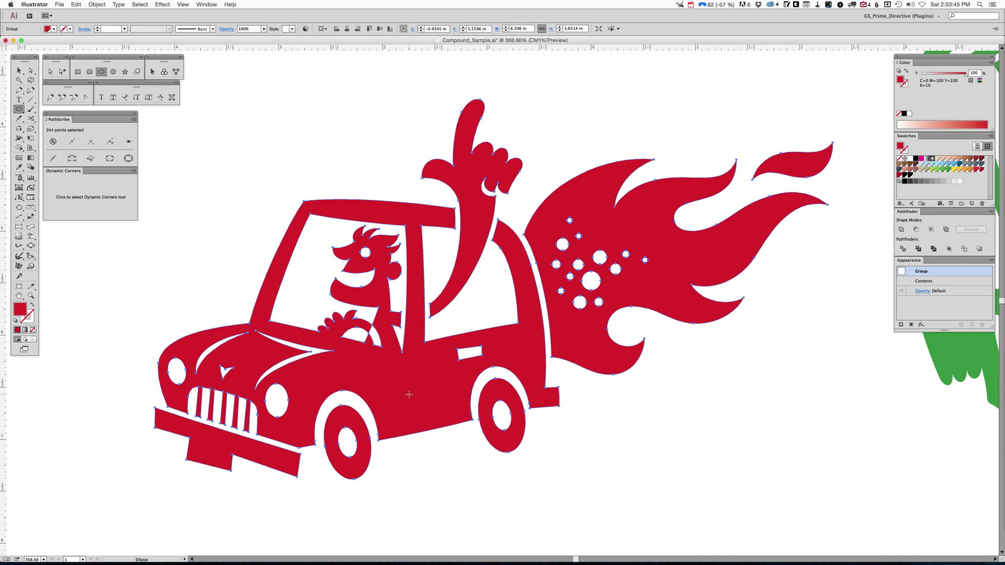
Draw a white ellipse between the car's wheels, tilt and position it, and add the car to the selection
{"action": "mouse_move", "coordinate": [409, 394]}
{"action": "left_mouse_down"}
{"action": "mouse_move", "coordinate": [461, 470]}
{"action": "mouse_move", "coordinate": [445, 461]}
{"action": "left_mouse_up"}
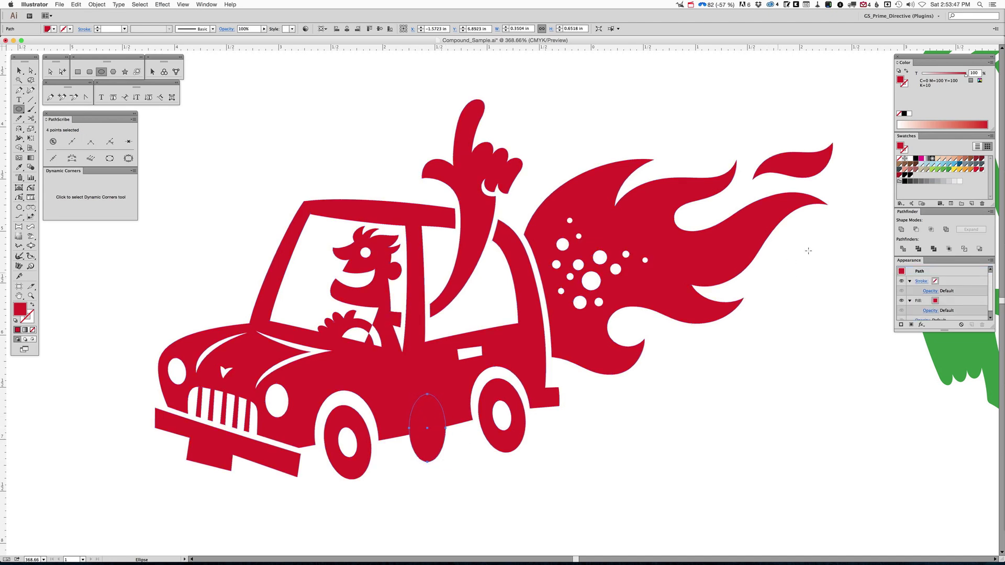
{"action": "left_click", "coordinate": [910, 158]}
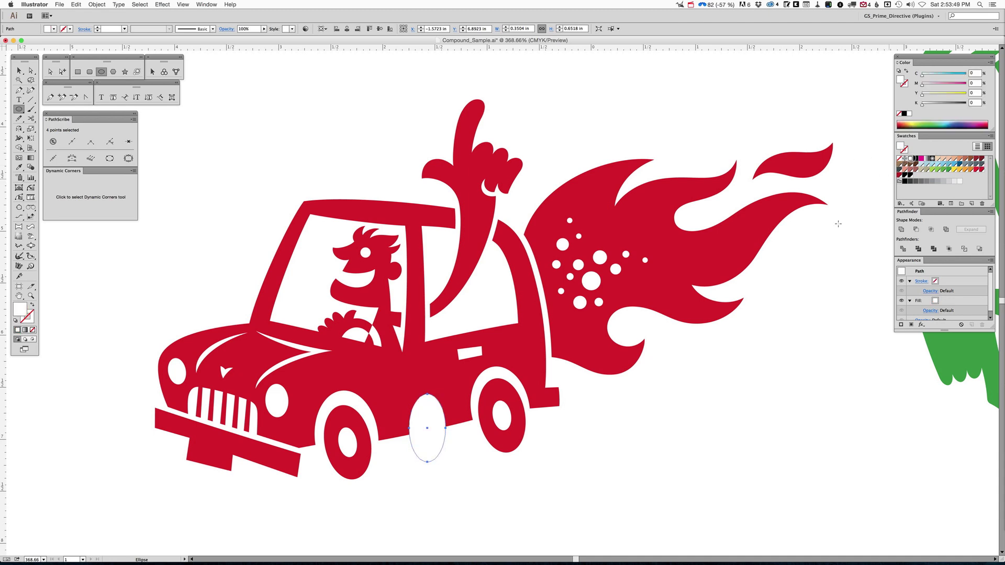
{"action": "key", "text": "v"}
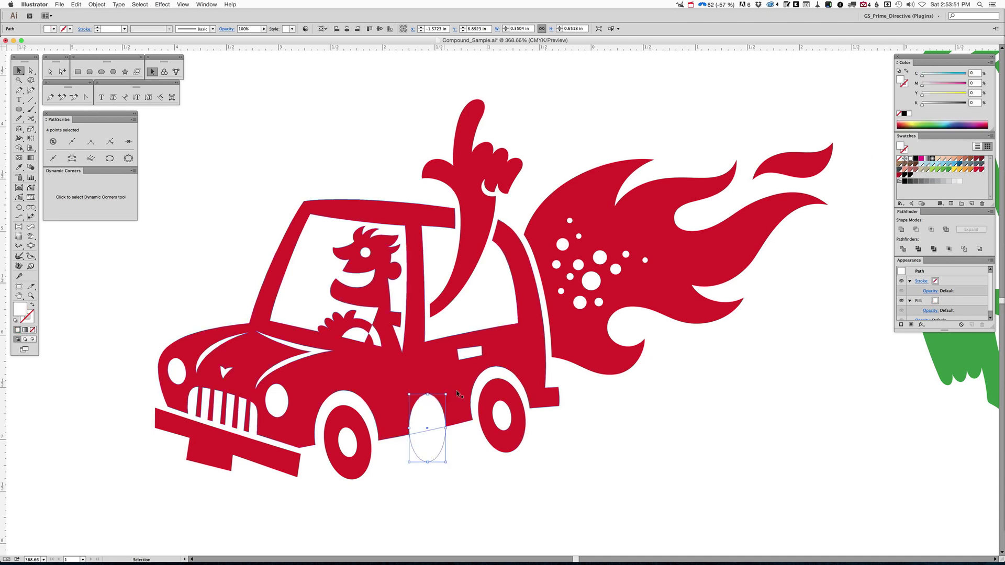
{"action": "mouse_move", "coordinate": [447, 393]}
{"action": "left_mouse_down"}
{"action": "mouse_move", "coordinate": [438, 392]}
{"action": "mouse_move", "coordinate": [456, 377]}
{"action": "mouse_move", "coordinate": [445, 376]}
{"action": "left_mouse_up"}
{"action": "left_click_drag", "start_coordinate": [438, 430], "coordinate": [445, 438]}
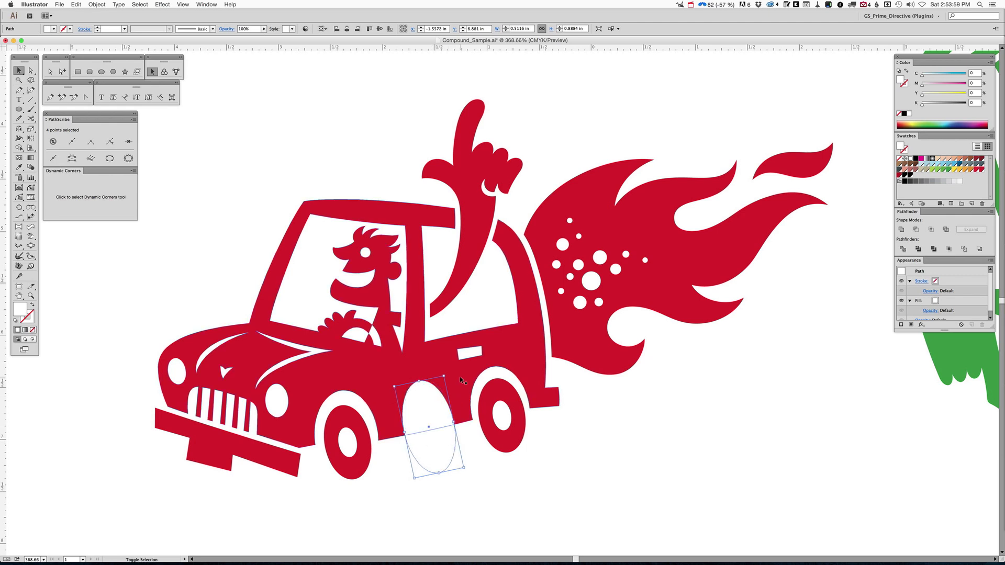
{"action": "left_click", "coordinate": [460, 375], "text": "shift"}
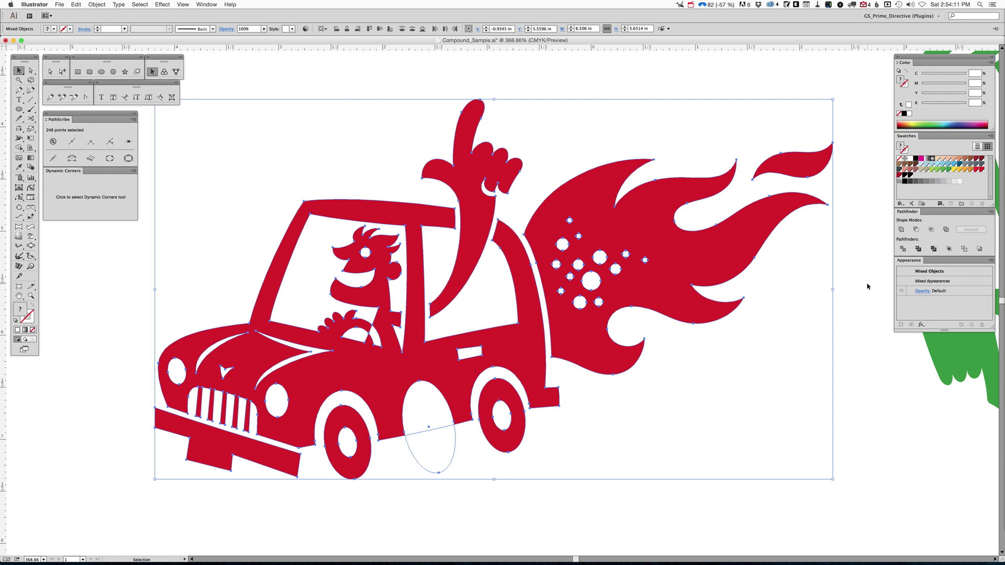
Apply Minus Front to the ellipse and car, then undo the broken result and deselect
{"action": "left_click", "coordinate": [916, 230]}
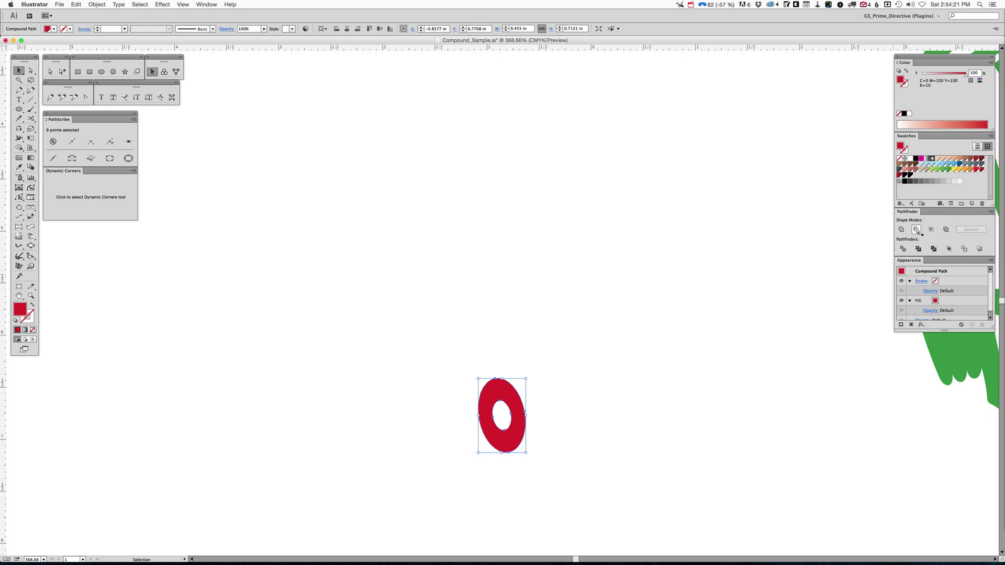
{"action": "key", "text": "super+z"}
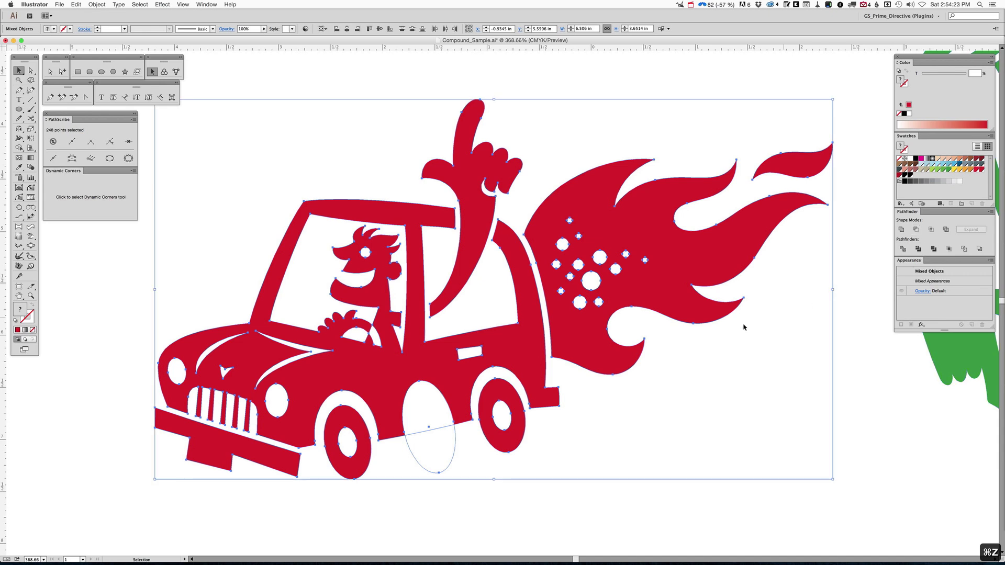
{"action": "left_click", "coordinate": [588, 406]}
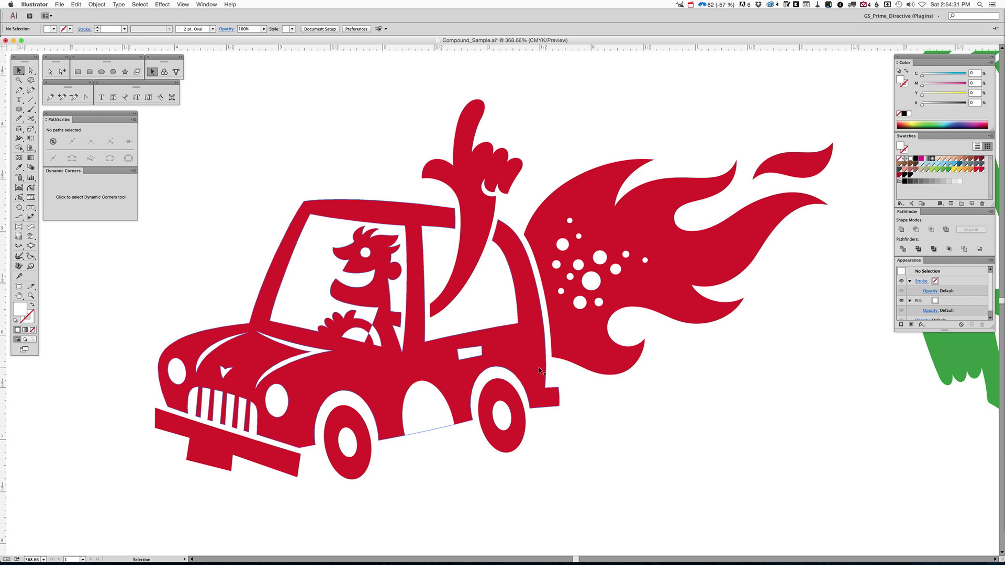
{"action": "left_click", "coordinate": [539, 366]}
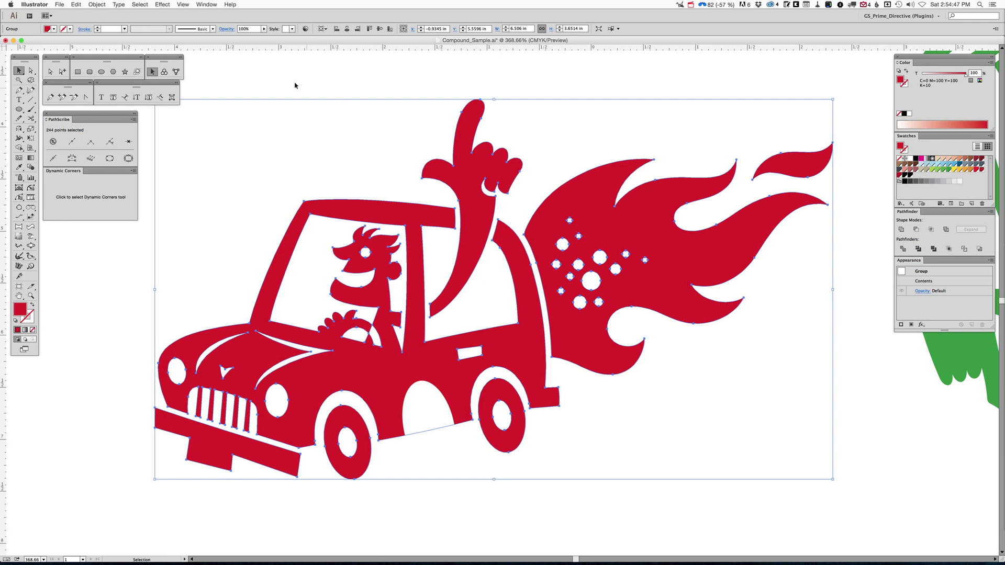
{"action": "left_click", "coordinate": [98, 5]}
{"action": "mouse_move", "coordinate": [119, 259]}
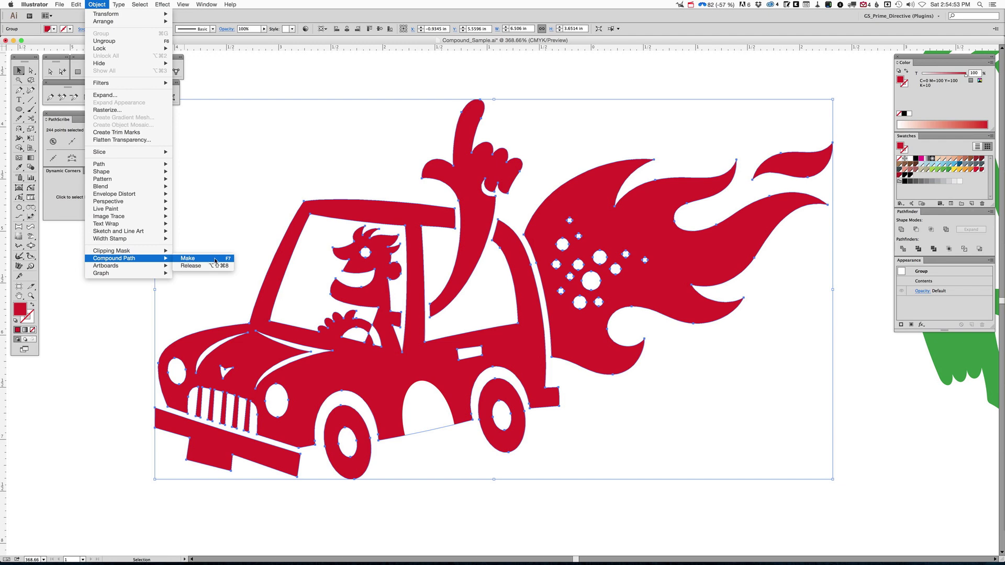
{"action": "left_click", "coordinate": [187, 286]}
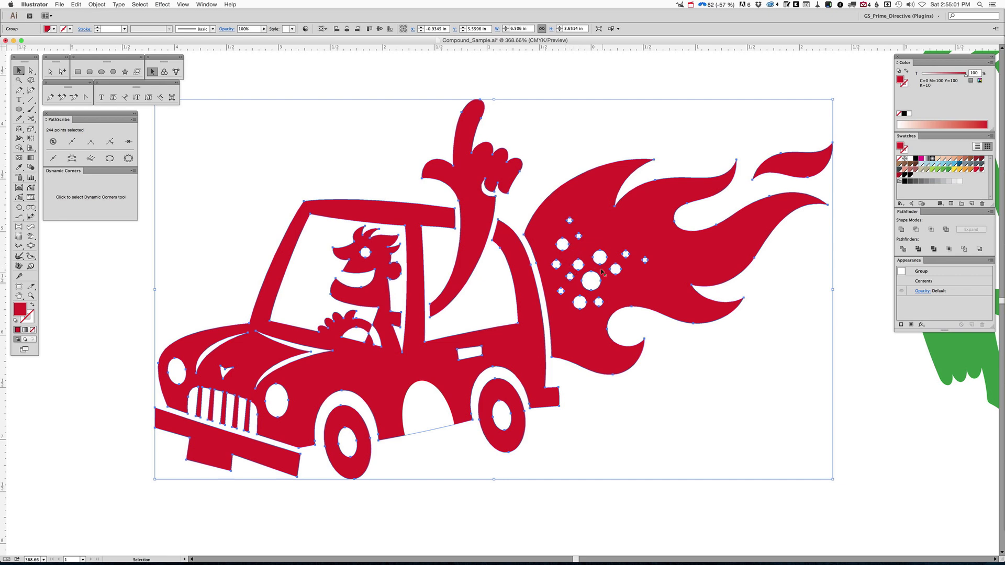
{"action": "double_click", "coordinate": [924, 279]}
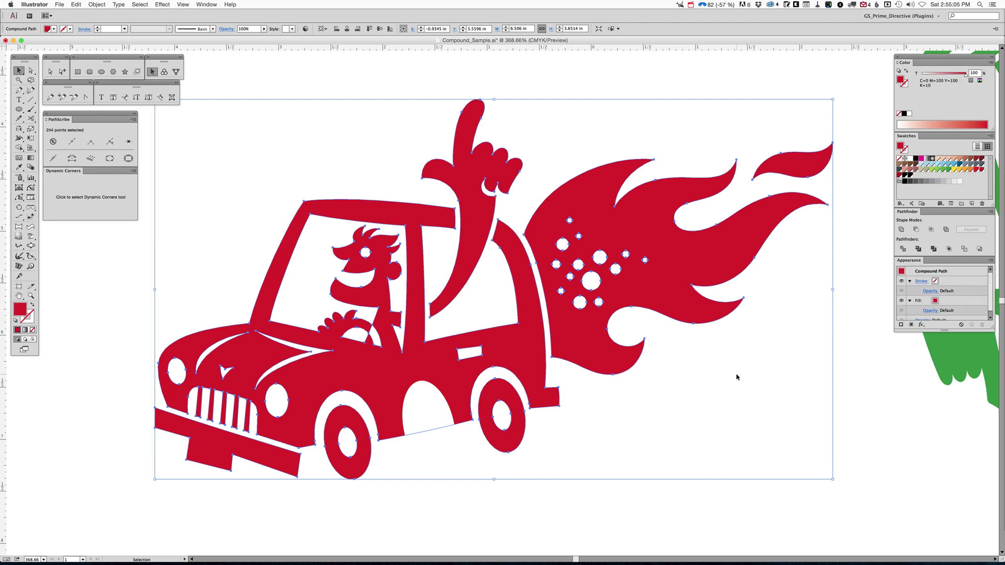
Add the white ellipse to the car selection and apply Minus Front to cut the notch
{"action": "left_click", "coordinate": [425, 396], "text": "shift"}
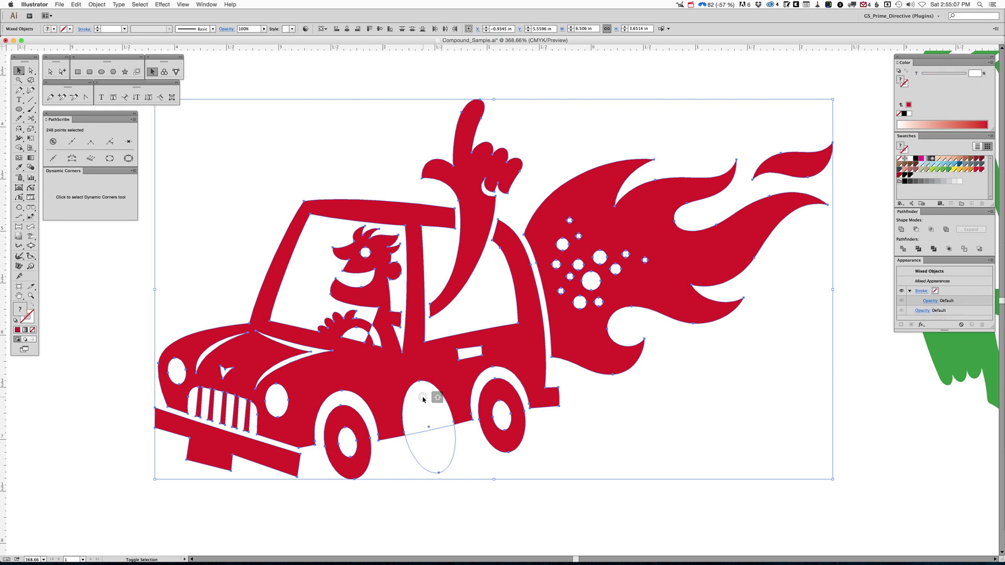
{"action": "left_click", "coordinate": [915, 230]}
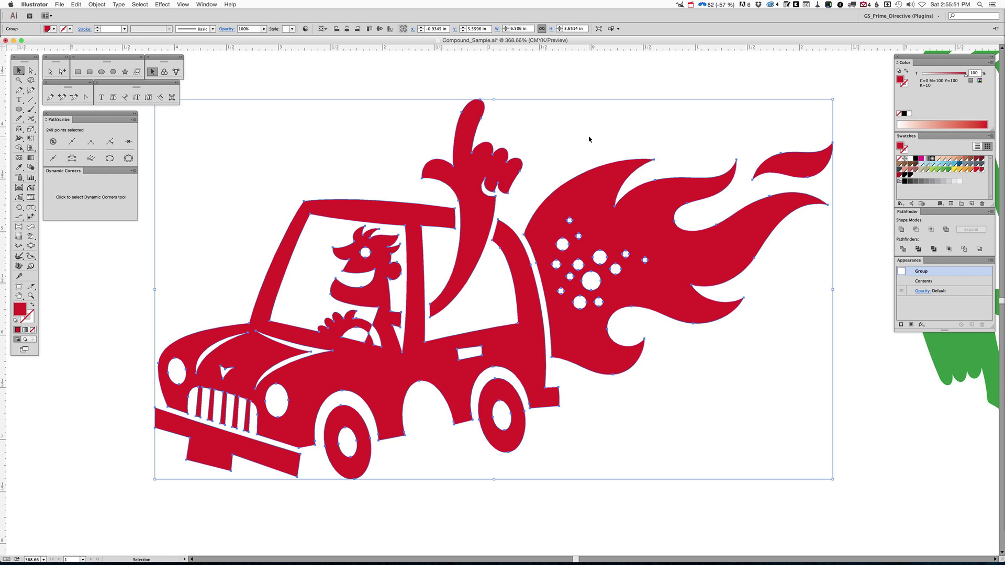
Copy the rear wheel from inside the isolated car group
{"action": "double_click", "coordinate": [506, 386]}
{"action": "left_click", "coordinate": [506, 387]}
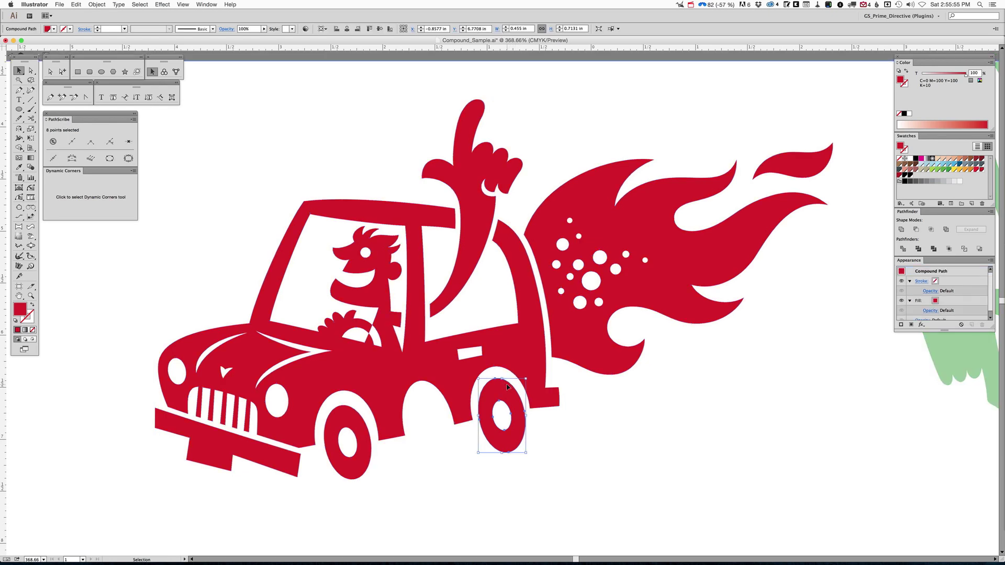
{"action": "key", "text": "a"}
{"action": "key", "text": "cmd+c"}
{"action": "left_click", "coordinate": [544, 423]}
{"action": "double_click", "coordinate": [543, 423]}
Paste the wheel copy into the new wheel well, then pan over to the green blender
{"action": "key", "text": "cmd+v"}
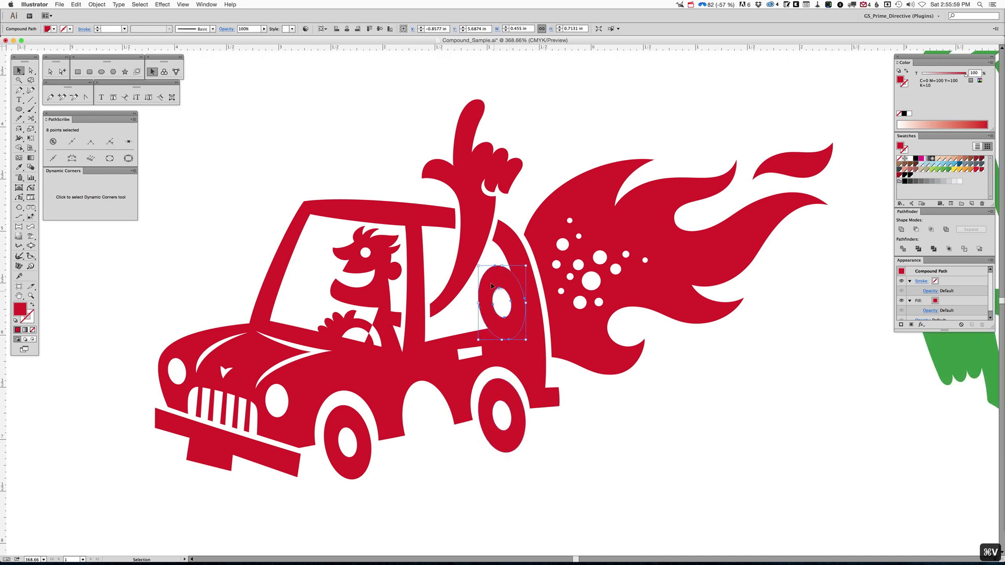
{"action": "left_click_drag", "start_coordinate": [489, 288], "coordinate": [422, 408]}
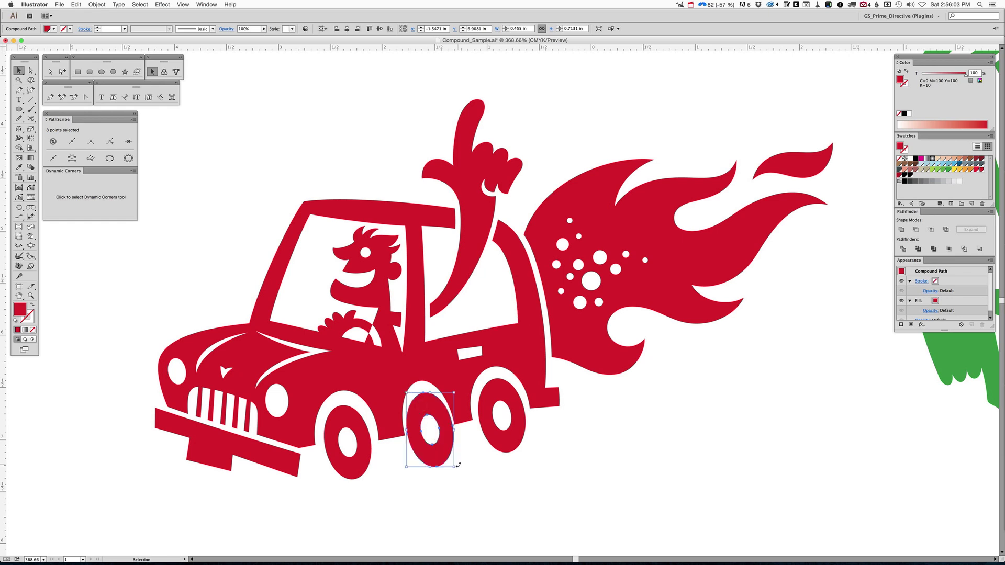
{"action": "left_click", "coordinate": [523, 481]}
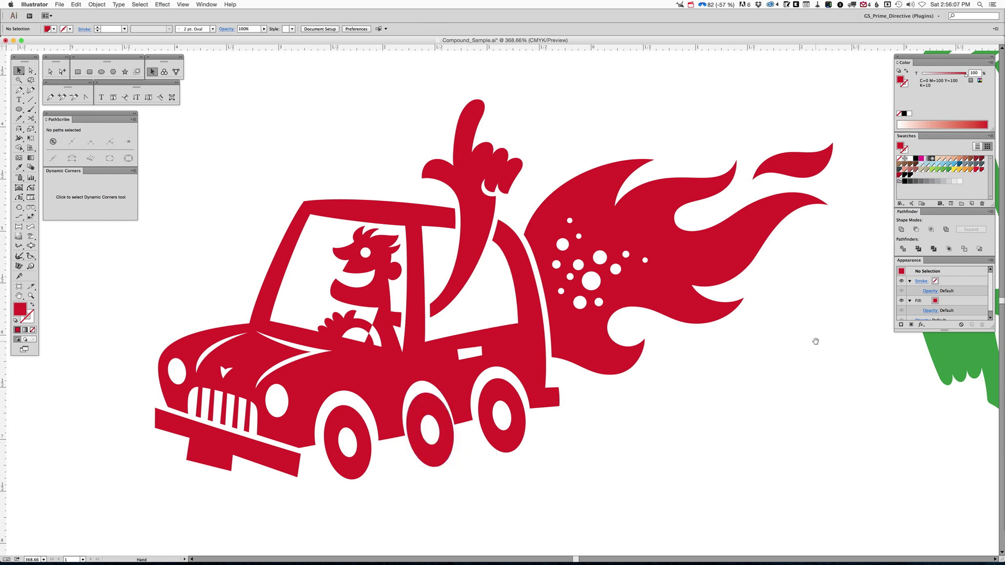
{"action": "left_click_drag", "start_coordinate": [740, 344], "coordinate": [281, 347]}
Fit all artwork, zoom in on the green blender figure, and select its compound path
{"action": "key", "text": "super+shift+w"}
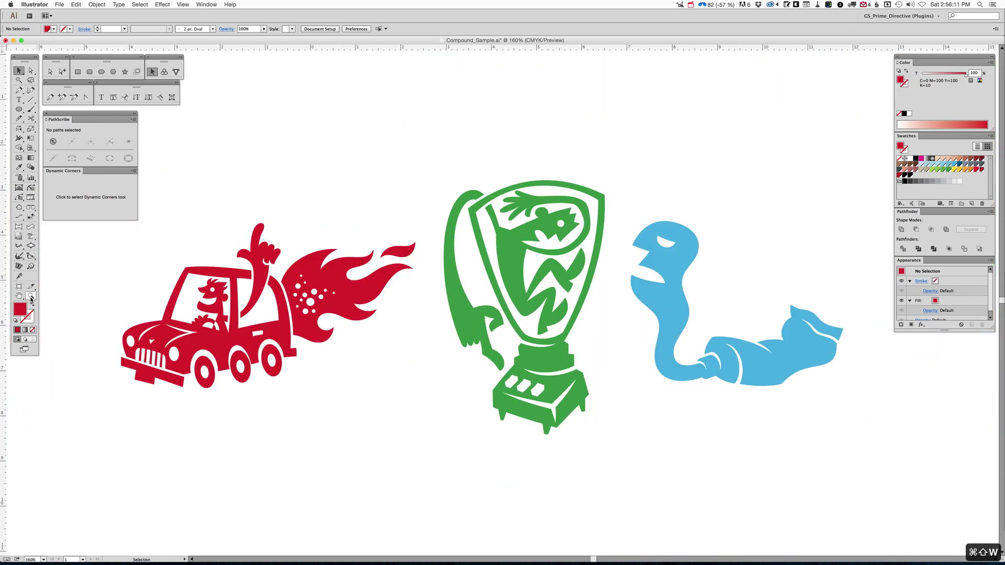
{"action": "left_click", "coordinate": [31, 296]}
{"action": "left_click_drag", "start_coordinate": [421, 161], "coordinate": [666, 465]}
{"action": "key", "text": "v"}
{"action": "left_click", "coordinate": [516, 366]}
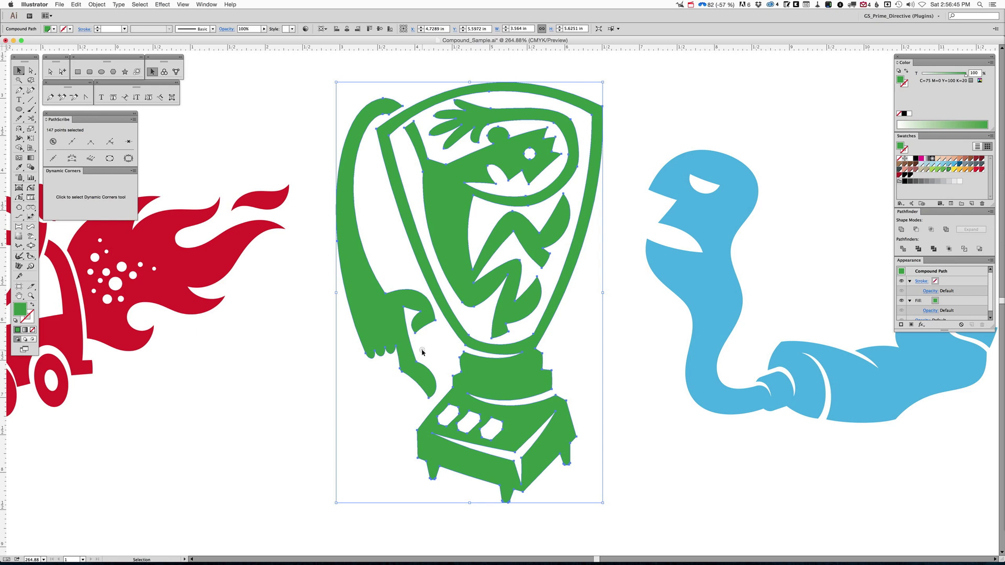
{"action": "left_click", "coordinate": [413, 352]}
{"action": "left_click", "coordinate": [368, 327]}
{"action": "left_click", "coordinate": [101, 71]}
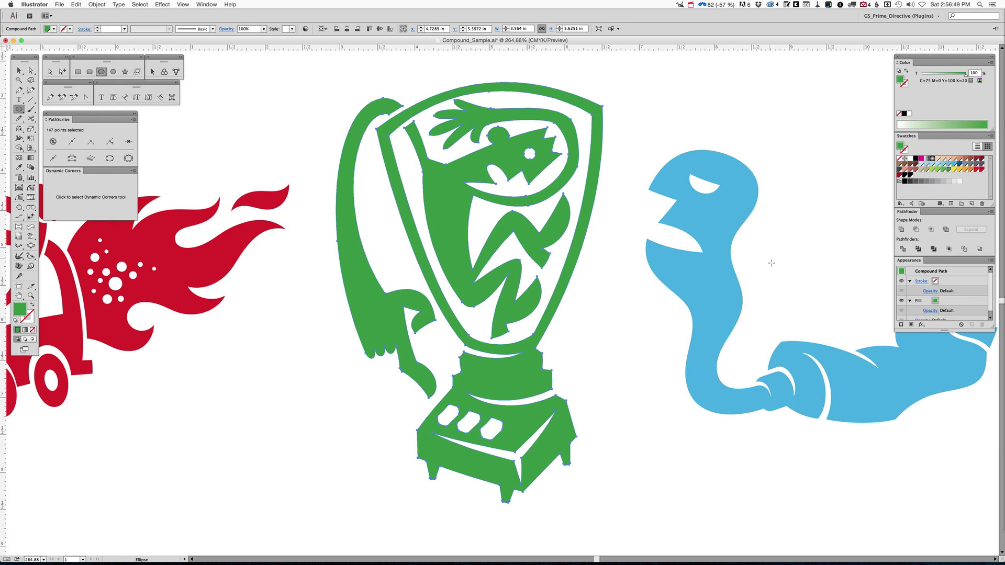
{"action": "left_click", "coordinate": [928, 271]}
Adjust an anchor on the green blender figure's arm outline with the Pen tool
{"action": "key", "text": "p"}
{"action": "left_click", "coordinate": [340, 293], "text": "ctrl"}
{"action": "left_click_drag", "start_coordinate": [378, 274], "coordinate": [338, 289]}
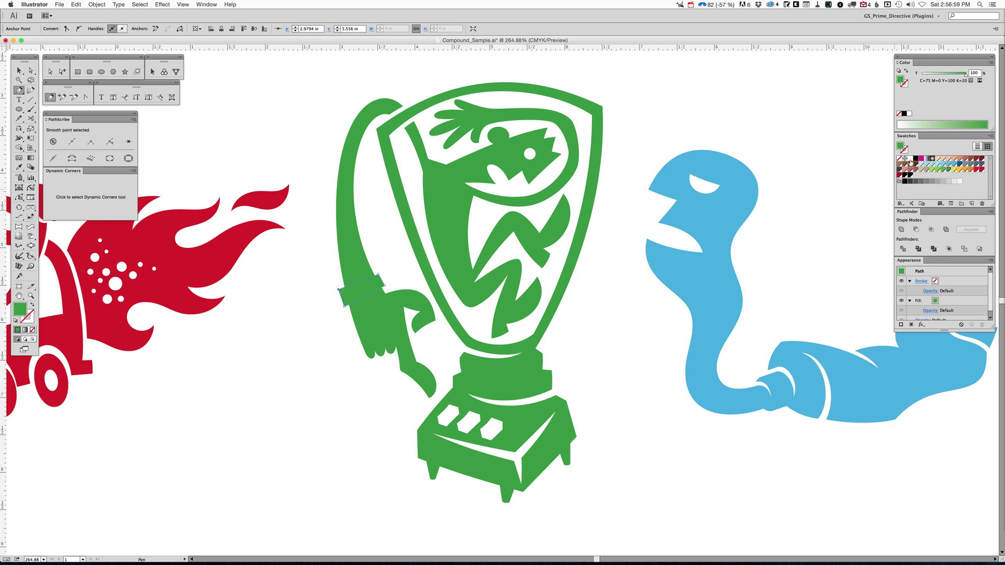
{"action": "left_click", "coordinate": [381, 246], "text": "ctrl"}
Draw a small tilted ellipse on the arm and unite it with the white strap
{"action": "left_click", "coordinate": [102, 73]}
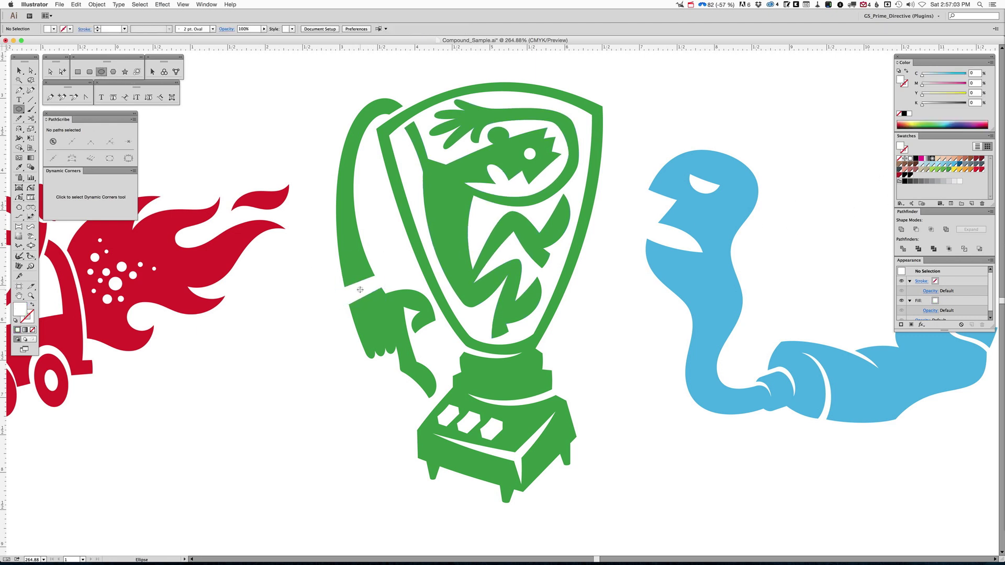
{"action": "left_click_drag", "start_coordinate": [360, 289], "coordinate": [369, 304]}
{"action": "key", "text": "v"}
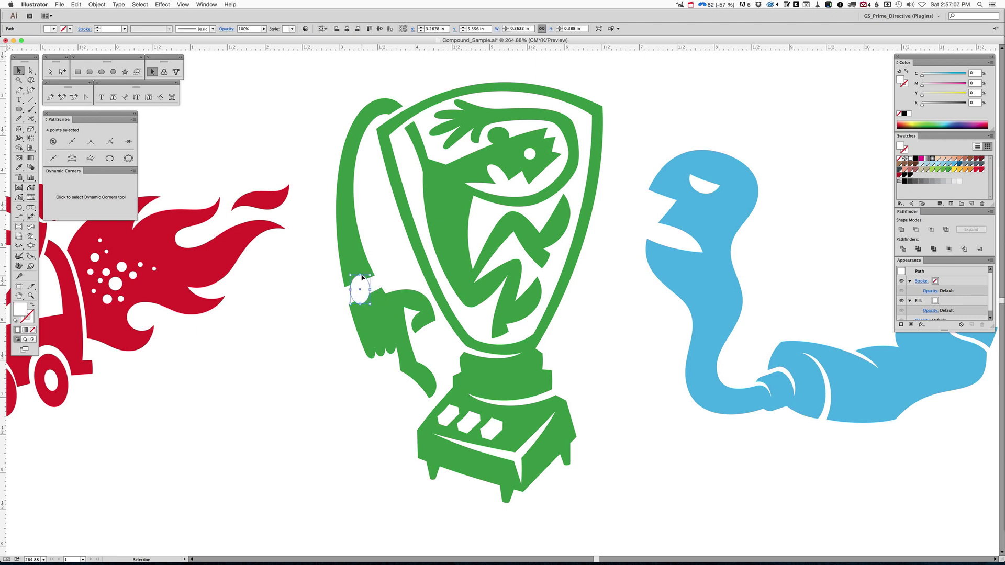
{"action": "left_click_drag", "start_coordinate": [372, 274], "coordinate": [374, 285]}
{"action": "left_click", "coordinate": [375, 285], "text": "shift"}
{"action": "left_click", "coordinate": [900, 229]}
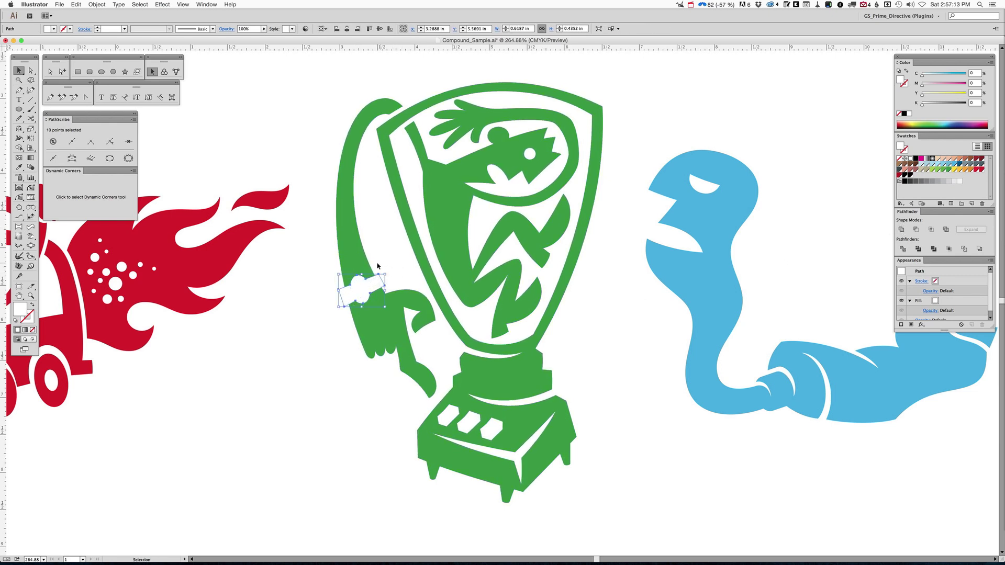
Subtract the watch shape from the green figure with Minus Front, leaving a 157-point group
{"action": "left_click", "coordinate": [357, 254], "text": "shift"}
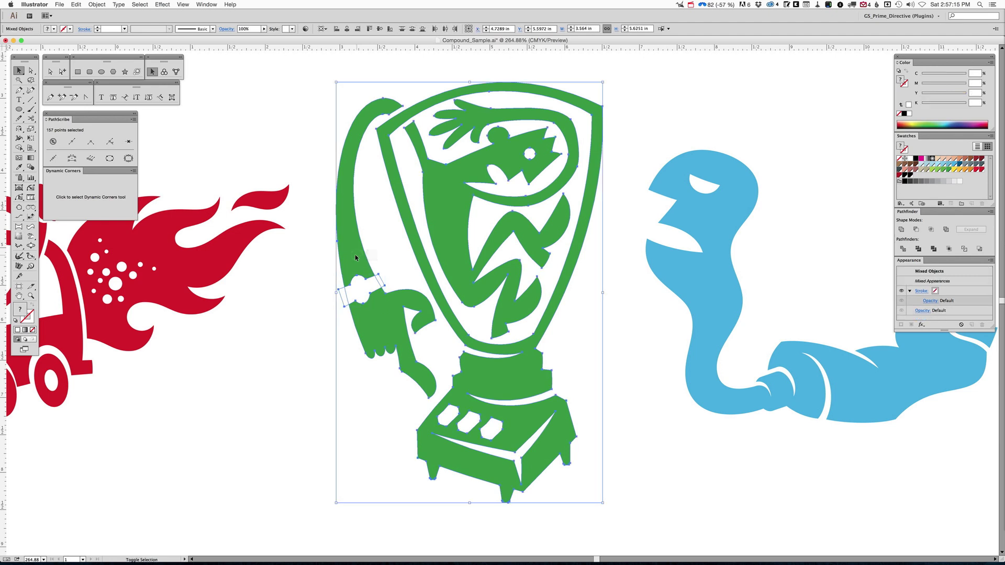
{"action": "left_click", "coordinate": [915, 230]}
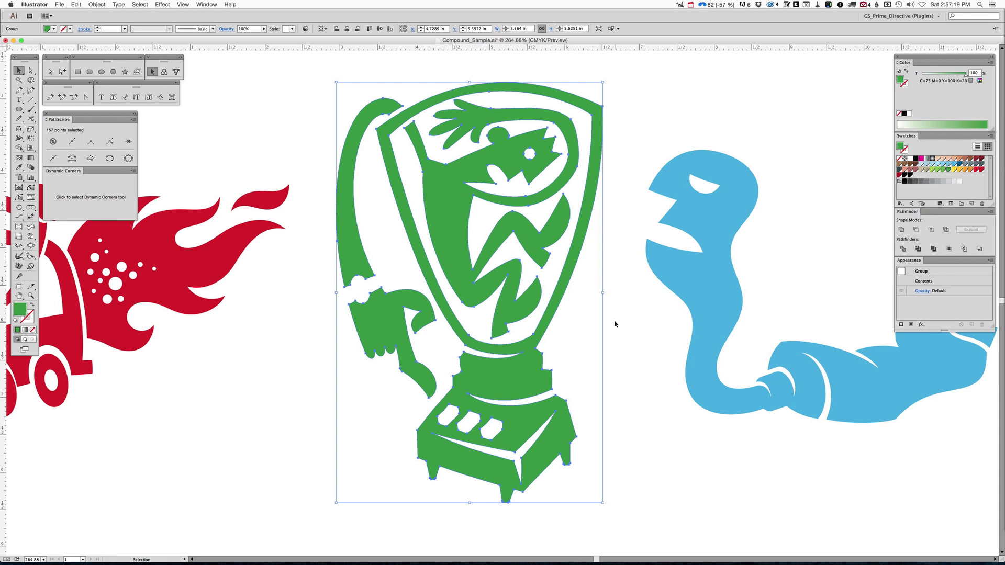
{"action": "left_click", "coordinate": [911, 274]}
{"action": "left_click", "coordinate": [645, 336]}
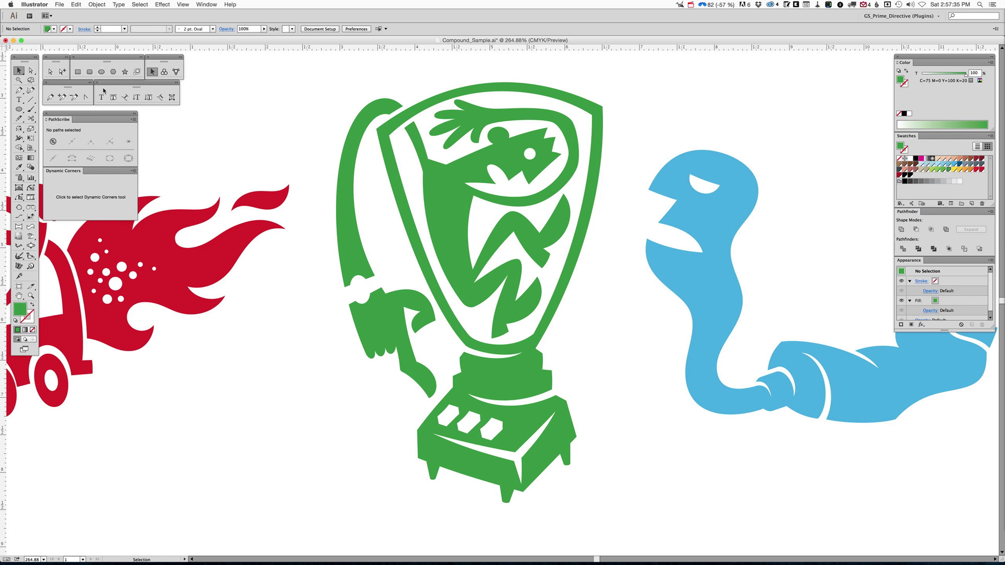
Draw a thin curved band over the figure inside the blender with the Pen tool
{"action": "left_click", "coordinate": [51, 97]}
{"action": "left_click", "coordinate": [475, 270]}
{"action": "left_click_drag", "start_coordinate": [472, 263], "coordinate": [443, 284]}
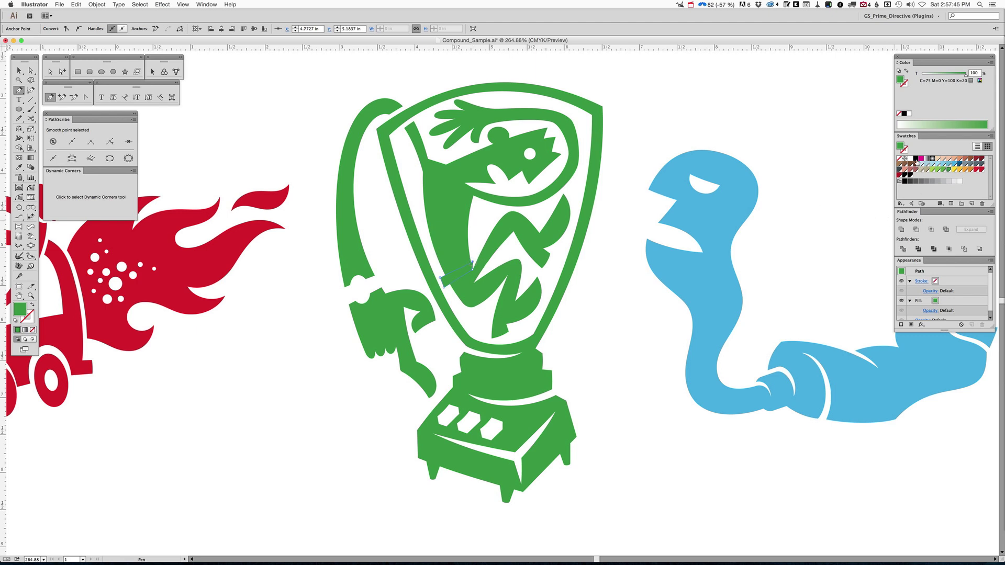
{"action": "key", "text": "v"}
{"action": "left_click", "coordinate": [616, 324]}
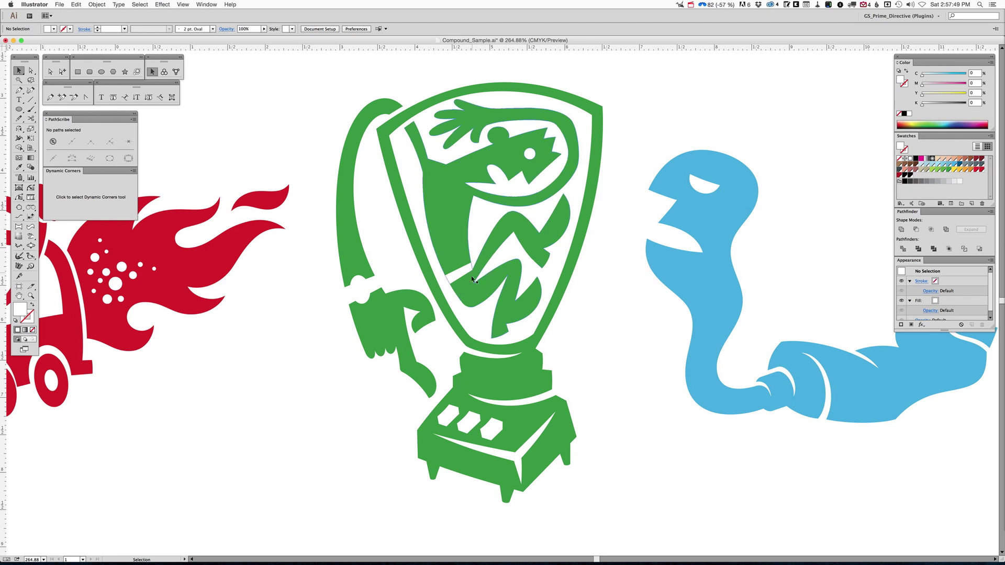
Try subtracting the band from the blender group with Minus Front, then undo the result
{"action": "left_click", "coordinate": [464, 271]}
{"action": "left_click", "coordinate": [457, 242], "text": "shift"}
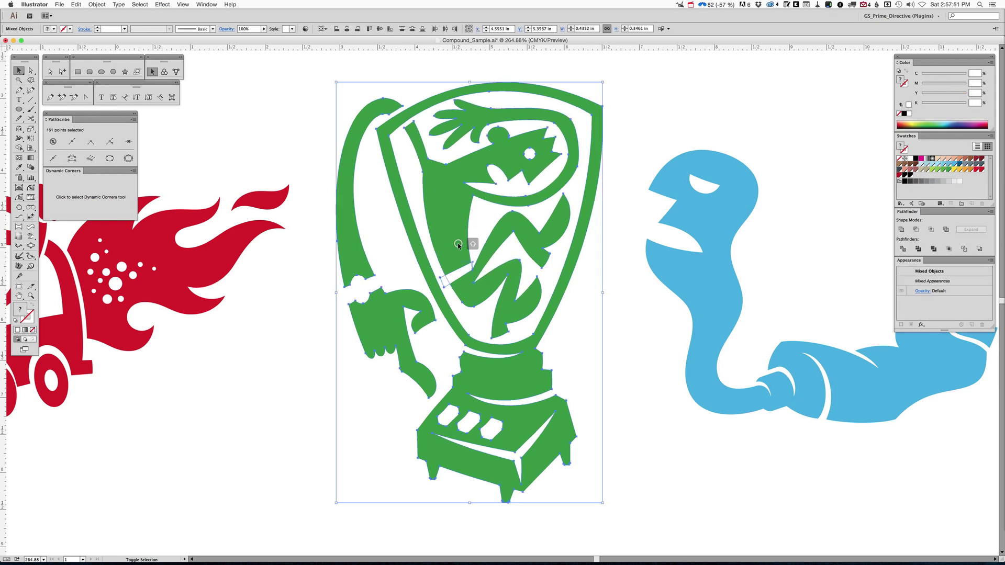
{"action": "left_click", "coordinate": [614, 278]}
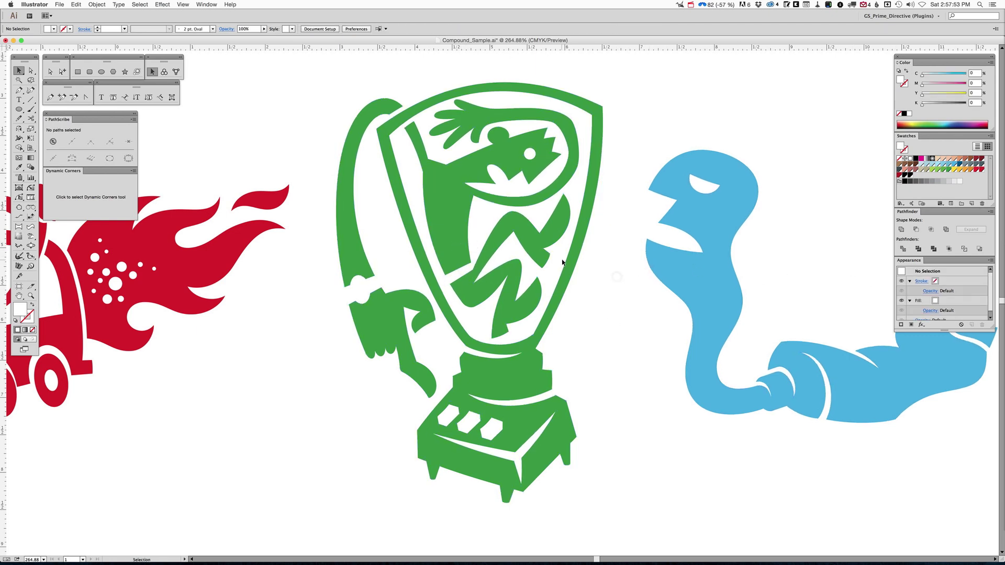
{"action": "left_click", "coordinate": [568, 260]}
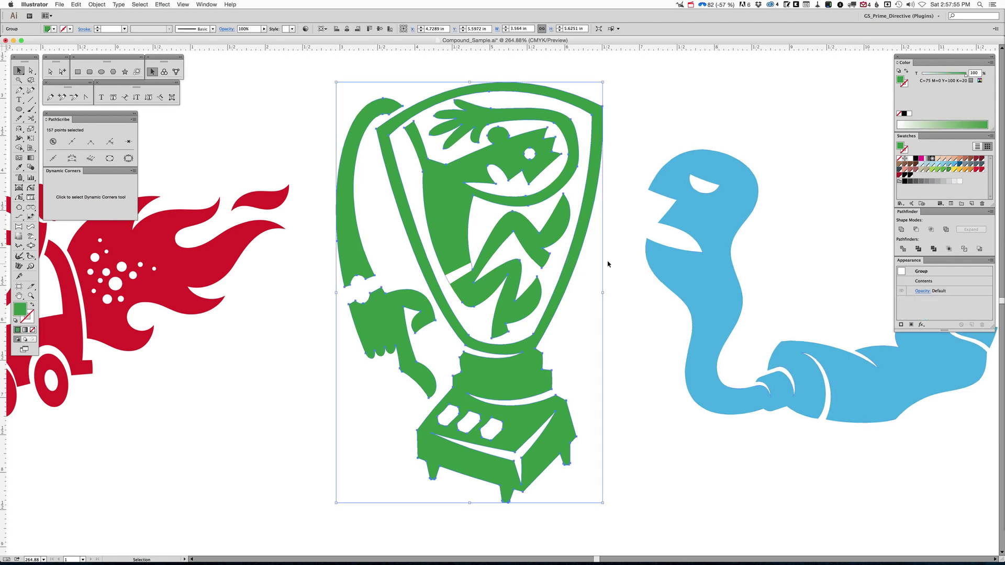
{"action": "left_click", "coordinate": [462, 271], "text": "shift"}
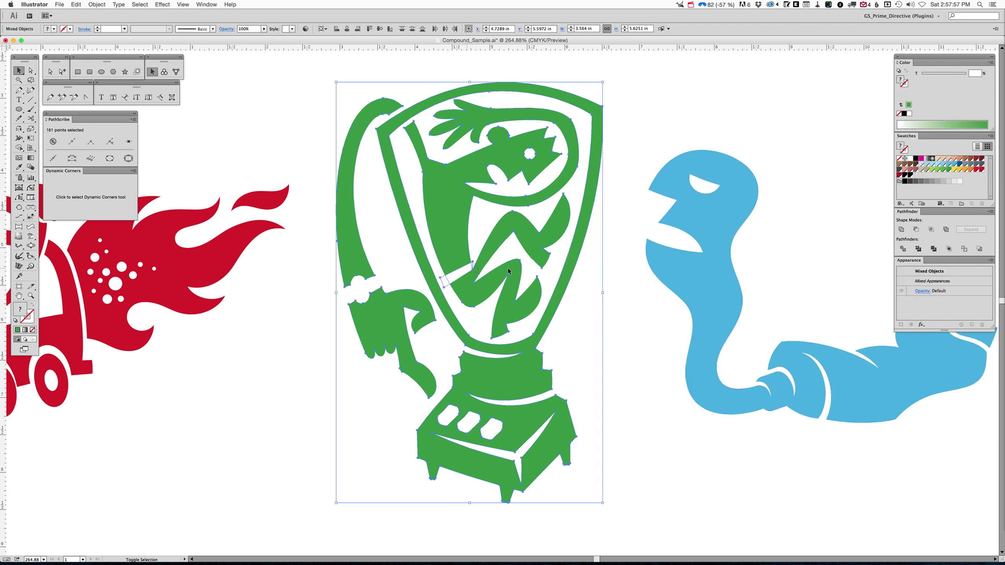
{"action": "left_click", "coordinate": [916, 230]}
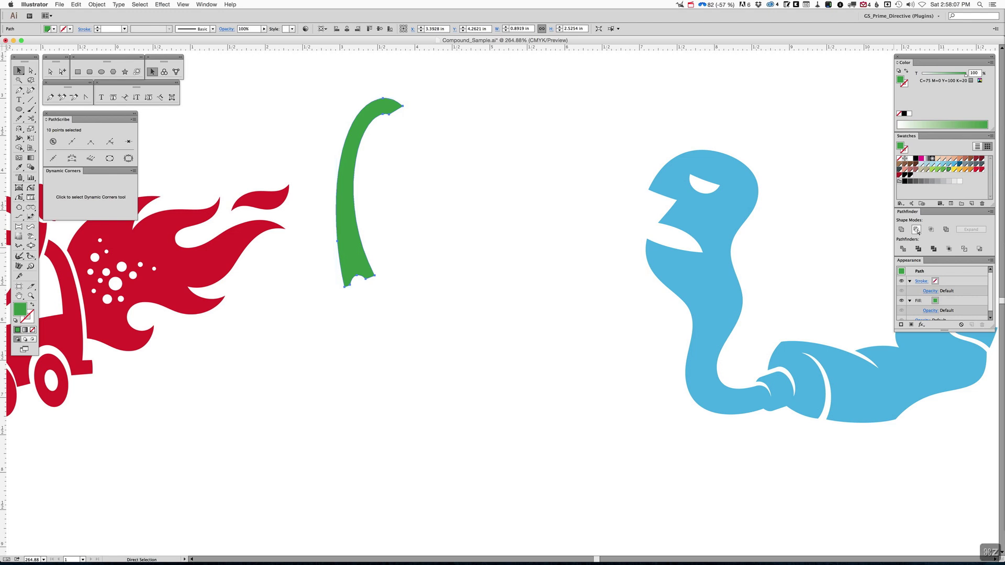
{"action": "key", "text": "super+z"}
Make the blender group a compound path (Cmd+8), then subtract the band, leaving 180 points
{"action": "left_click", "coordinate": [631, 303]}
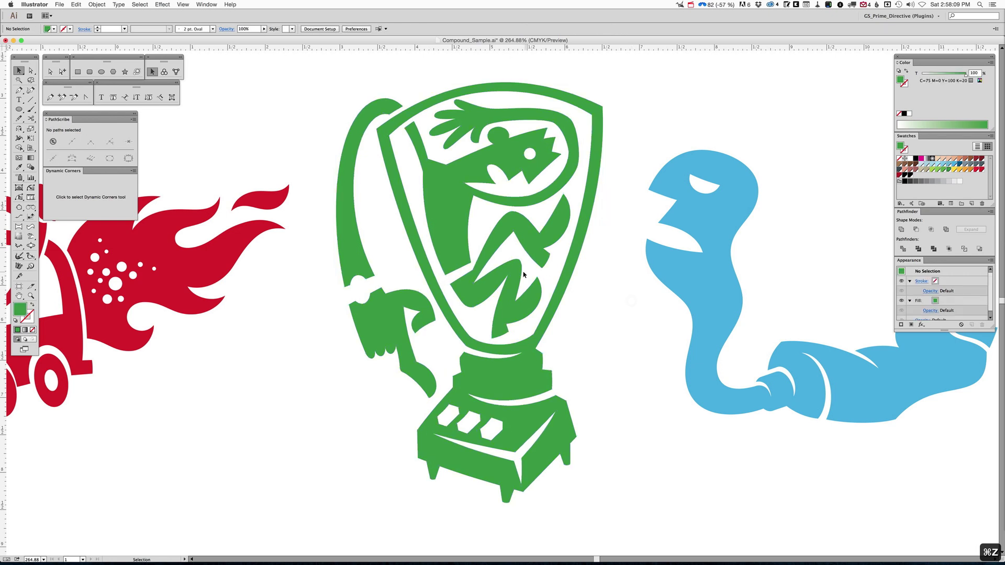
{"action": "left_click", "coordinate": [518, 272]}
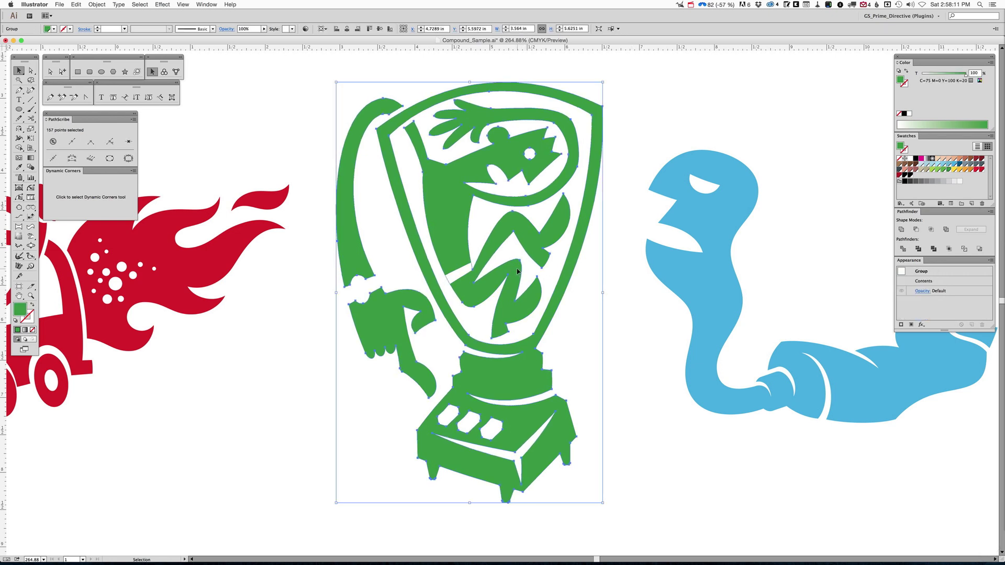
{"action": "key", "text": "super+8"}
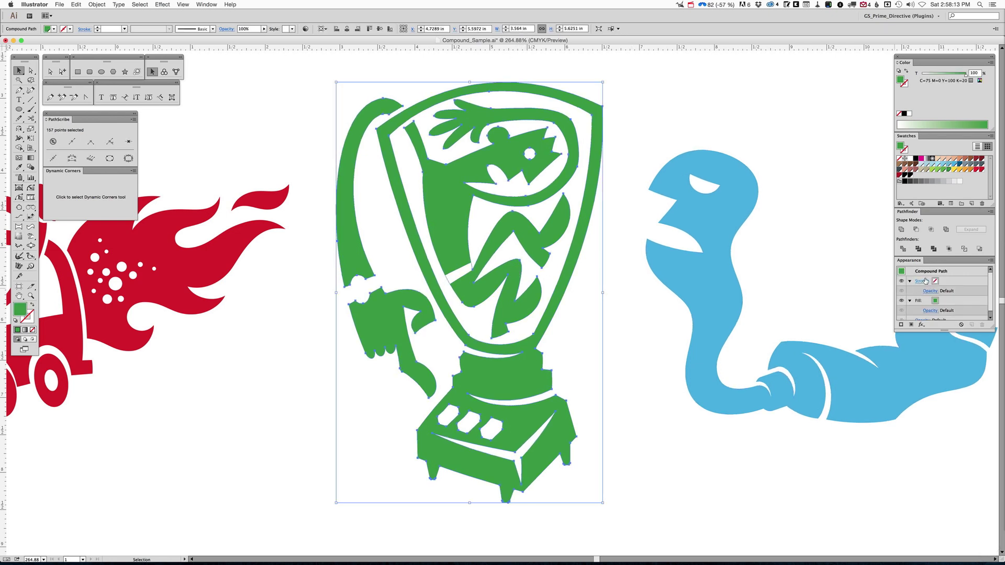
{"action": "left_click", "coordinate": [470, 268], "text": "shift"}
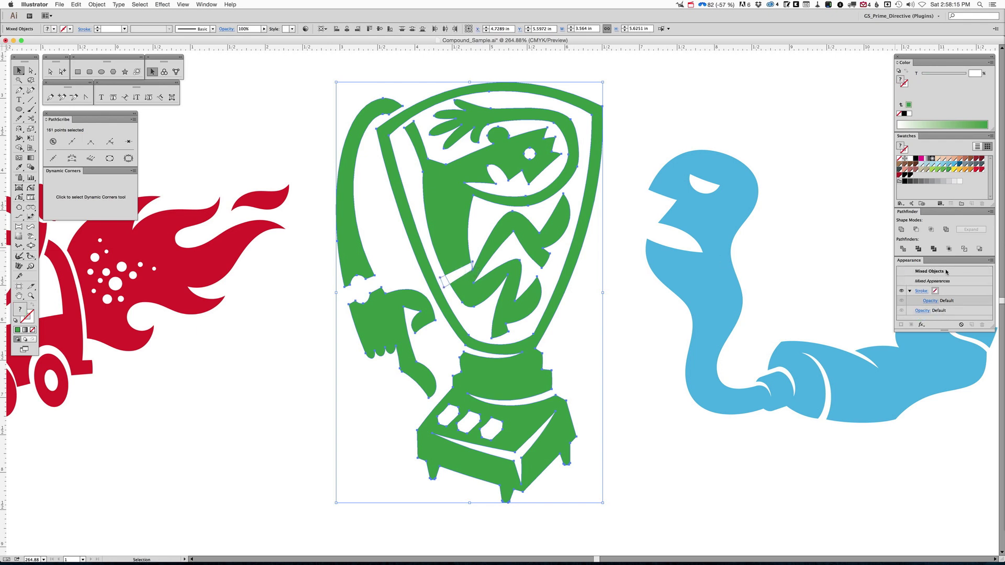
{"action": "left_click", "coordinate": [916, 229]}
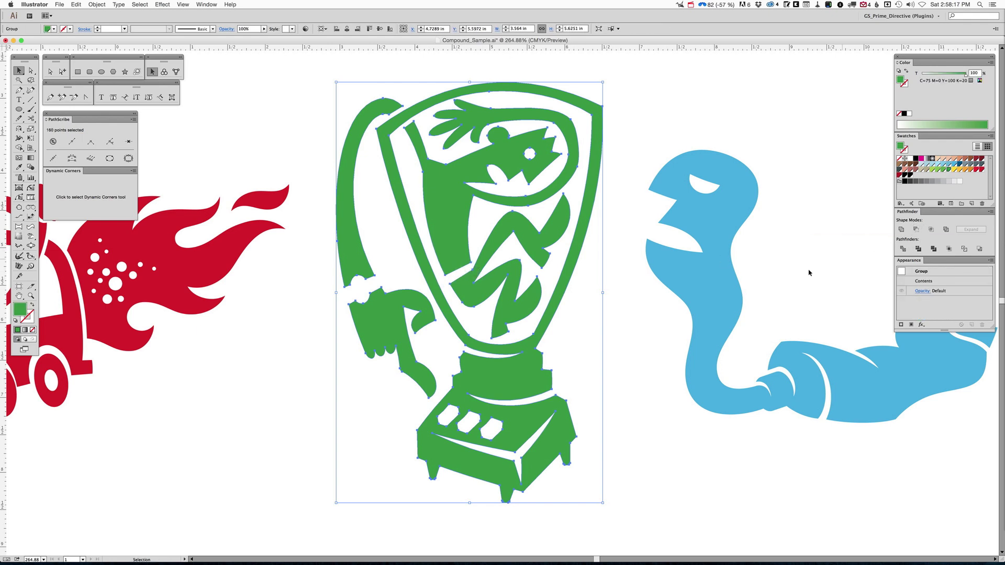
{"action": "left_click", "coordinate": [634, 309]}
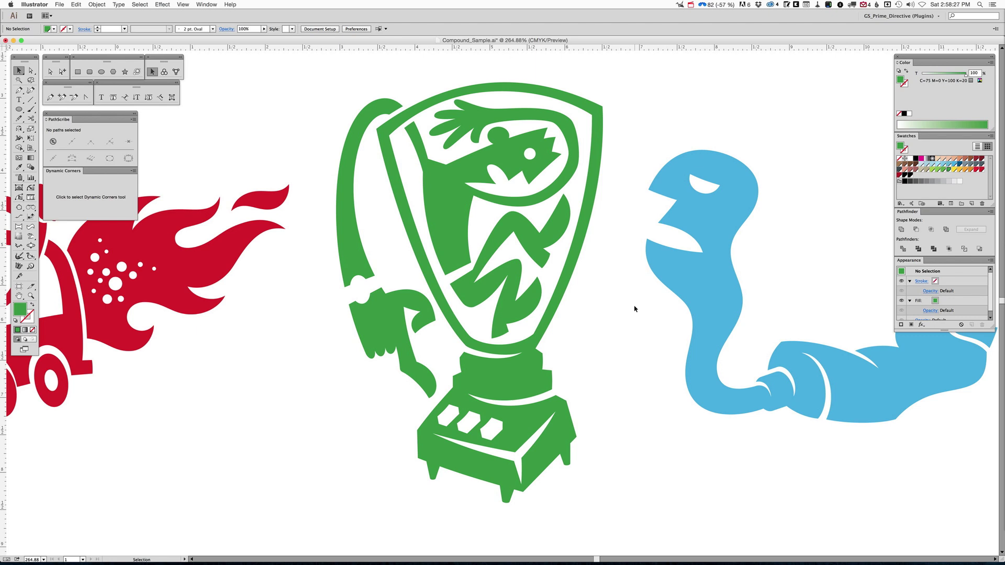
Bring the blue worm into view and draw a white-filled band across its neck
{"action": "key", "text": "space"}
{"action": "left_click_drag", "start_coordinate": [605, 312], "coordinate": [425, 316]}
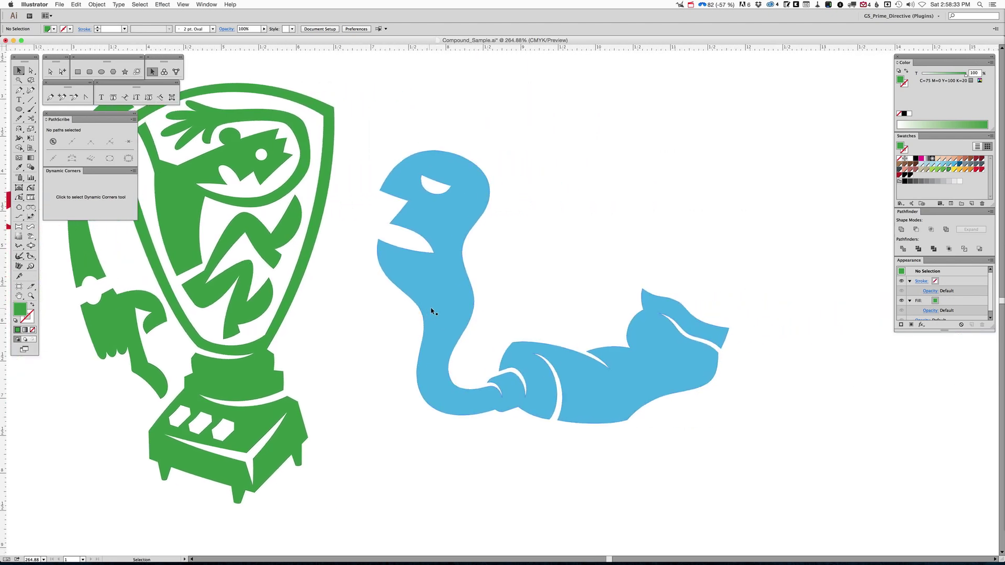
{"action": "left_click", "coordinate": [431, 310]}
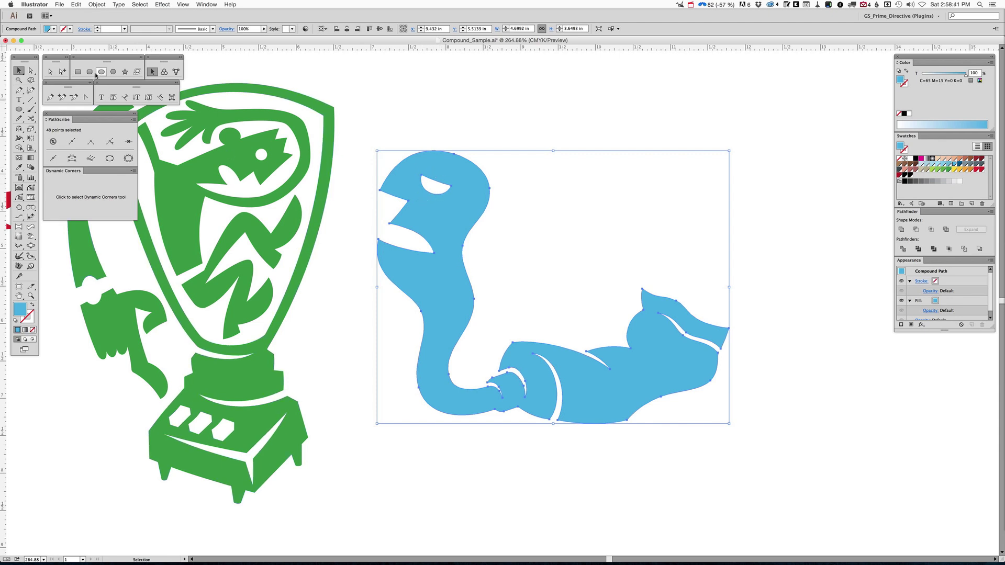
{"action": "key", "text": "l"}
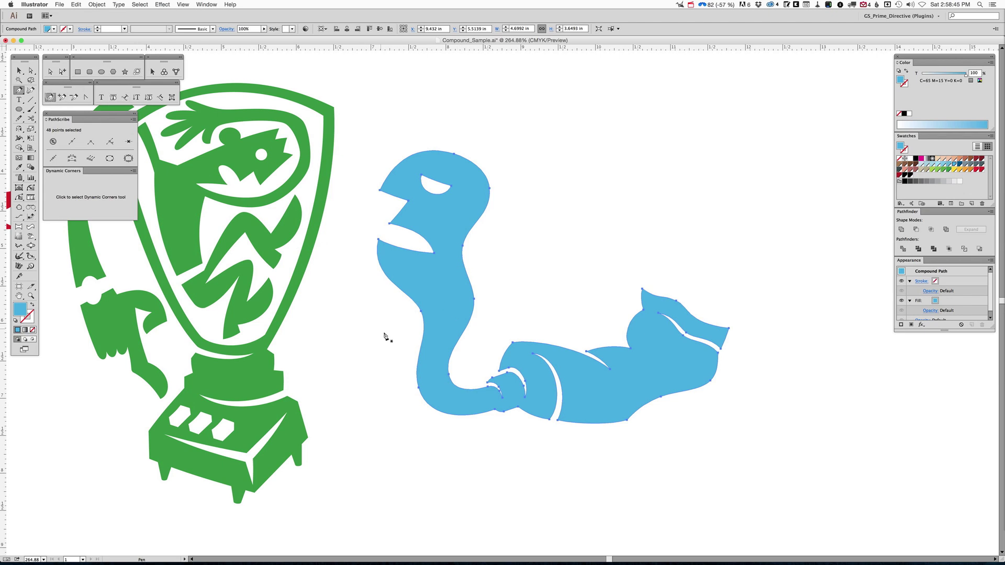
{"action": "left_click_drag", "start_coordinate": [416, 320], "coordinate": [482, 318]}
{"action": "left_click", "coordinate": [479, 330]}
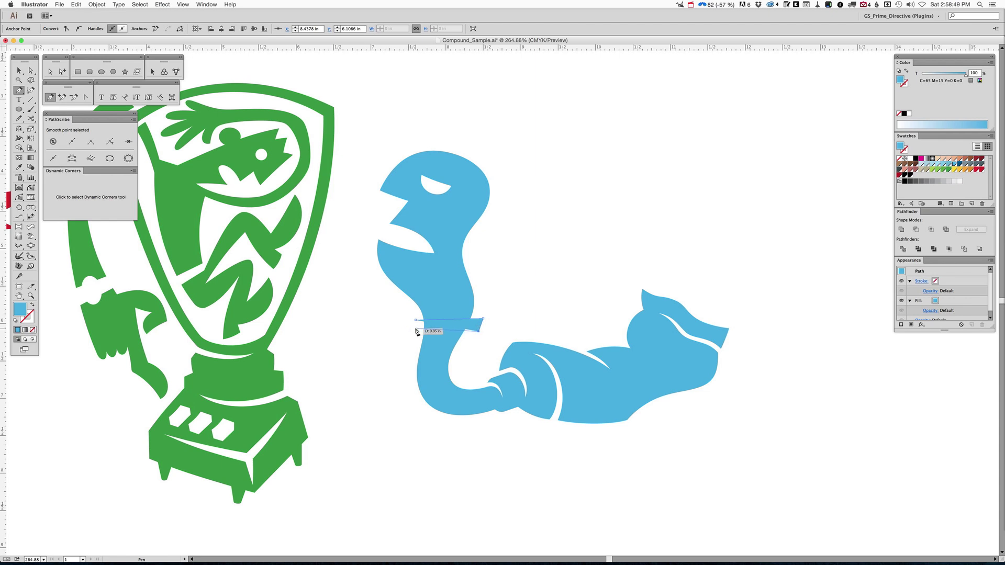
{"action": "left_click", "coordinate": [416, 320]}
{"action": "left_click", "coordinate": [909, 158]}
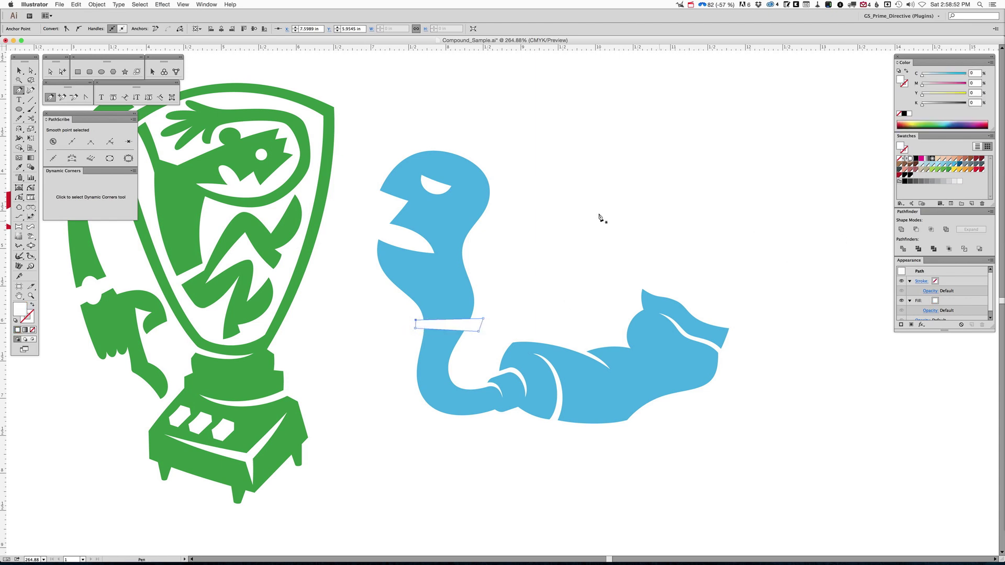
Subtract the neck band from the worm with Minus Front, leaving a 92-point group
{"action": "key", "text": "v"}
{"action": "left_click", "coordinate": [565, 220]}
{"action": "left_click", "coordinate": [478, 329]}
{"action": "left_click", "coordinate": [462, 299], "text": "shift"}
{"action": "left_click", "coordinate": [916, 229]}
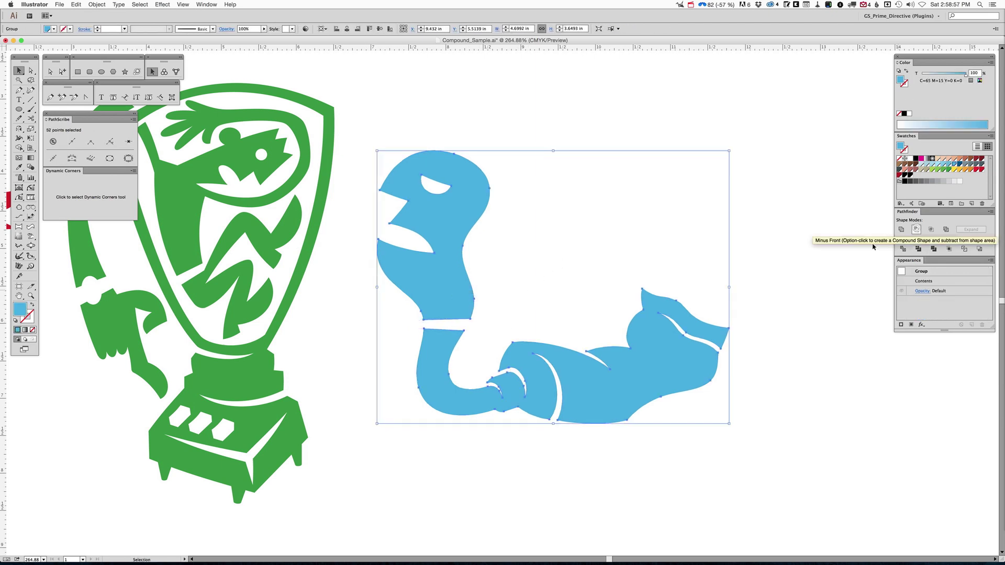
Draw a second curved band across the worm's lower neck with the Pen tool
{"action": "key", "text": "p"}
{"action": "left_click", "coordinate": [414, 349]}
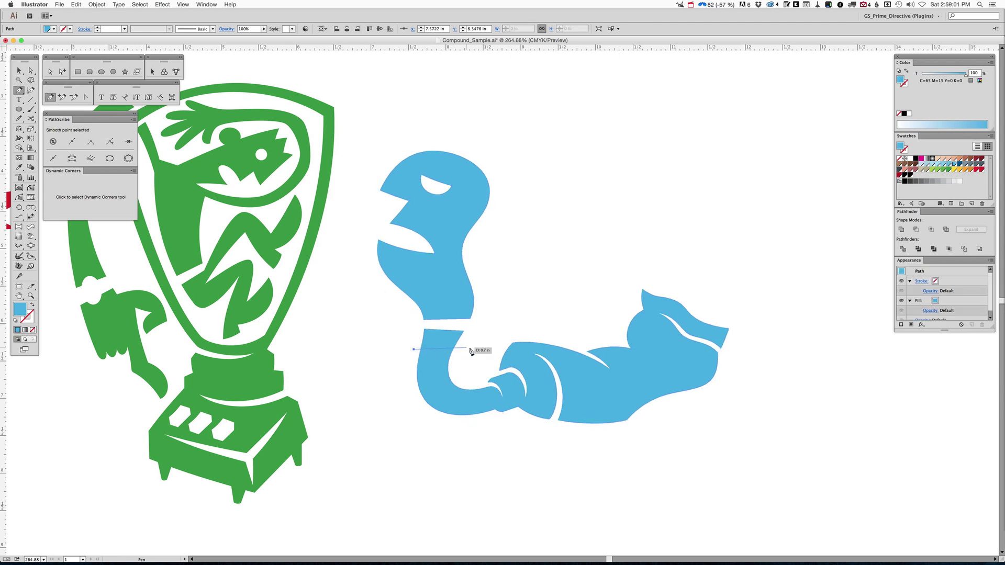
{"action": "left_click_drag", "start_coordinate": [469, 348], "coordinate": [415, 352]}
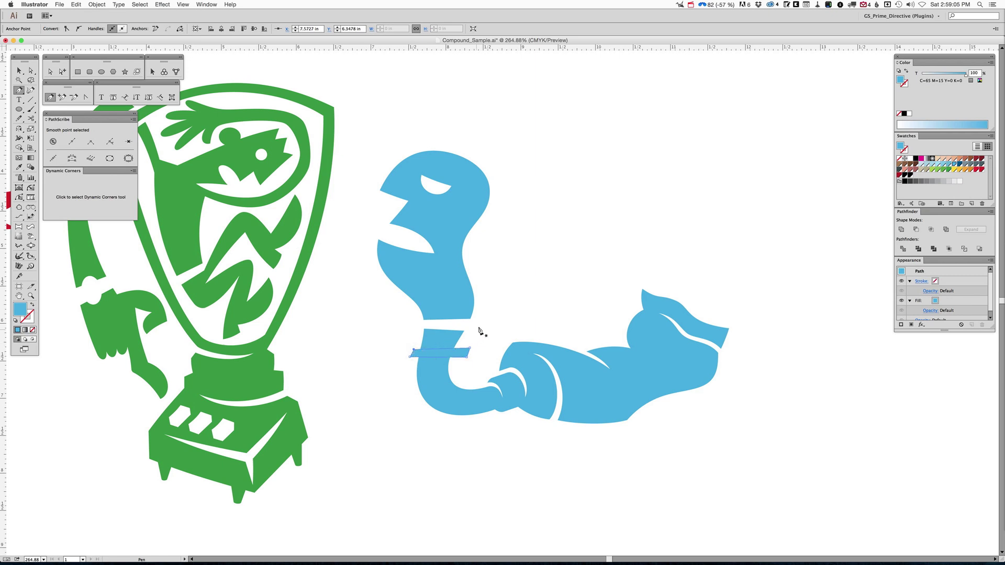
{"action": "key", "text": "v"}
Try Minus Front on the band and worm, then undo twice to restore them
{"action": "left_click", "coordinate": [520, 296]}
{"action": "left_click", "coordinate": [463, 355]}
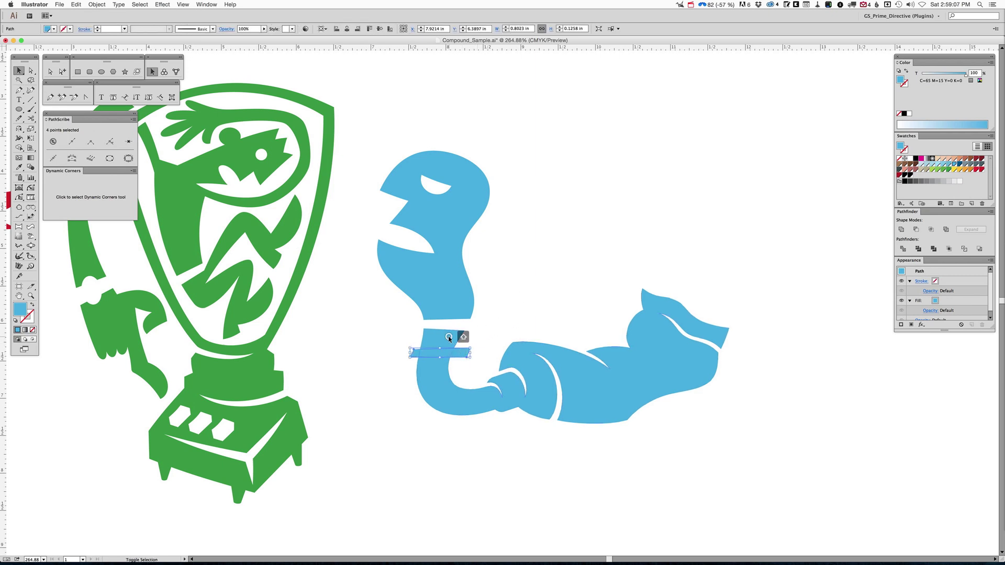
{"action": "key", "text": "super+a"}
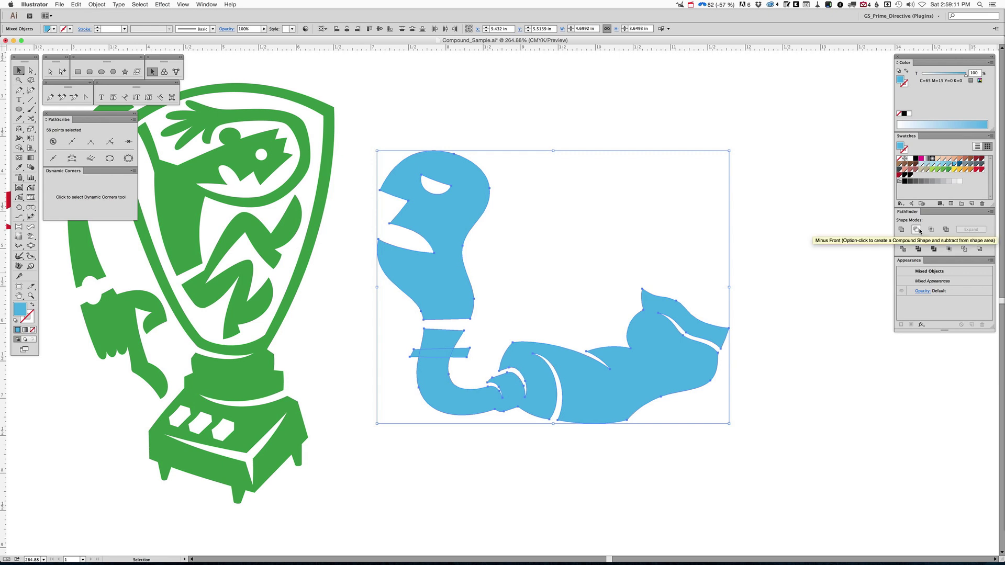
{"action": "left_click", "coordinate": [916, 229]}
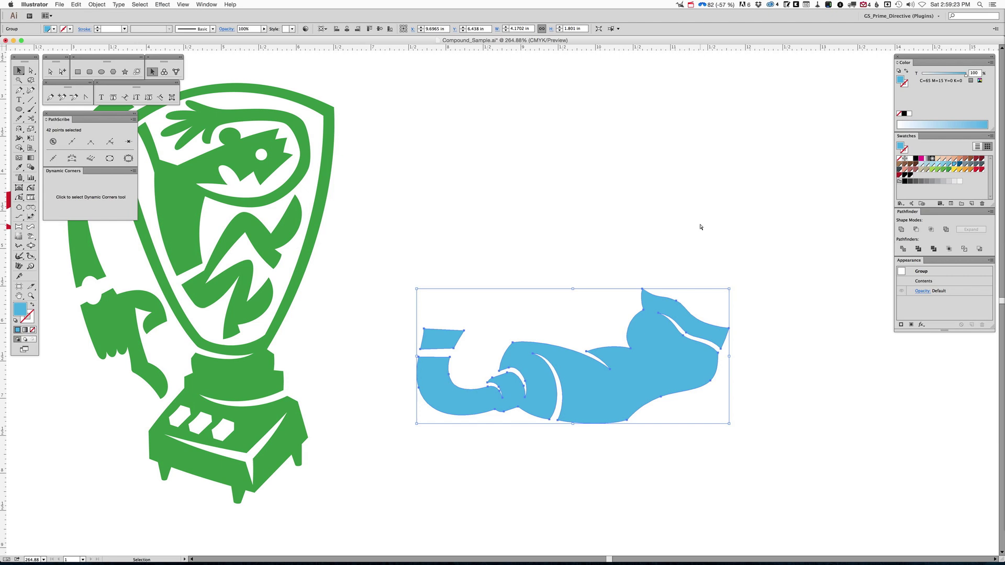
{"action": "key", "text": "super+z"}
{"action": "key", "text": "super+z"}
{"action": "key", "text": "super+z"}
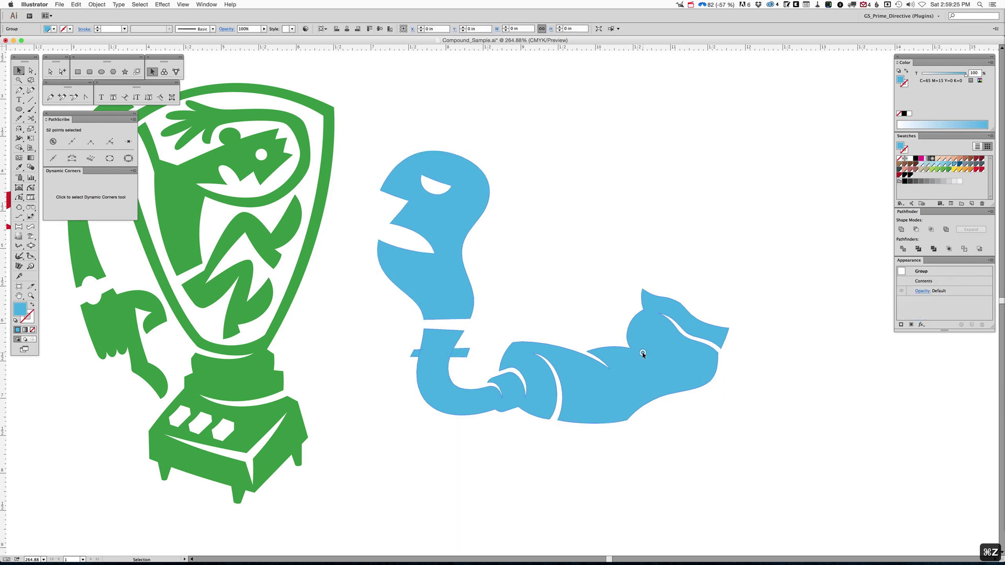
{"action": "key", "text": "super+z"}
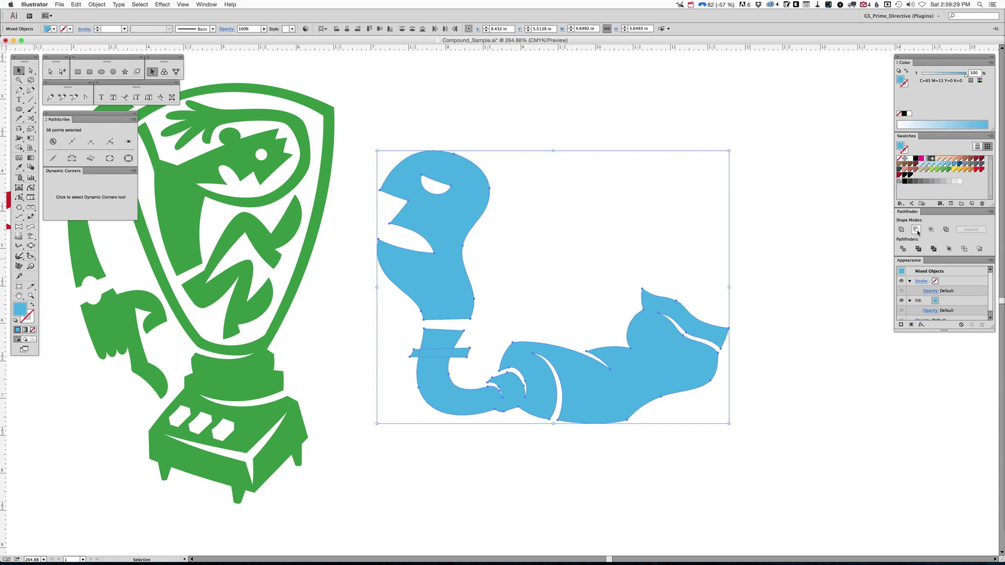
Cut the second band out of the worm's lower neck and zoom out to all three figures
{"action": "key", "text": "super+z"}
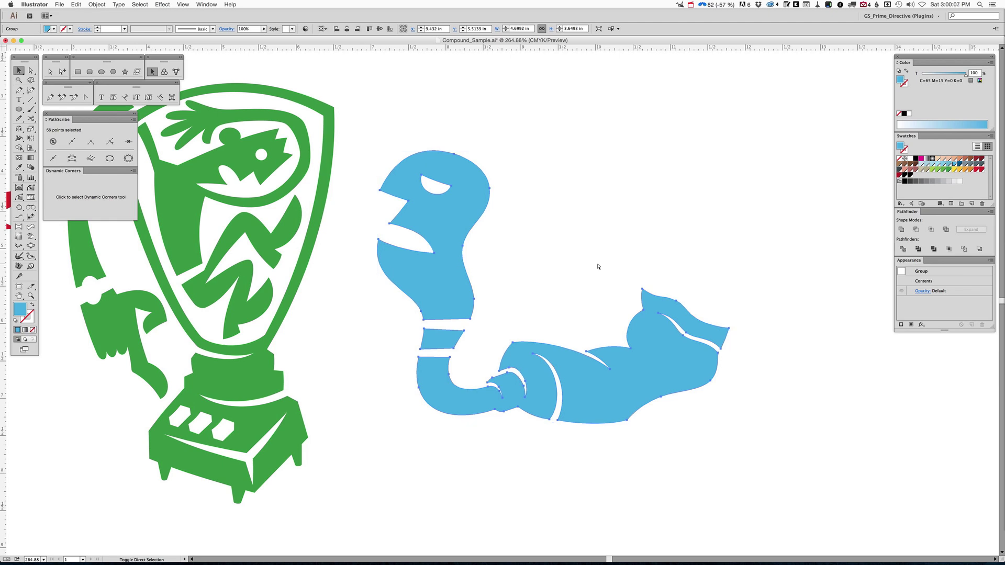
{"action": "key", "text": "super+shift+w"}
{"action": "left_click", "coordinate": [578, 124]}
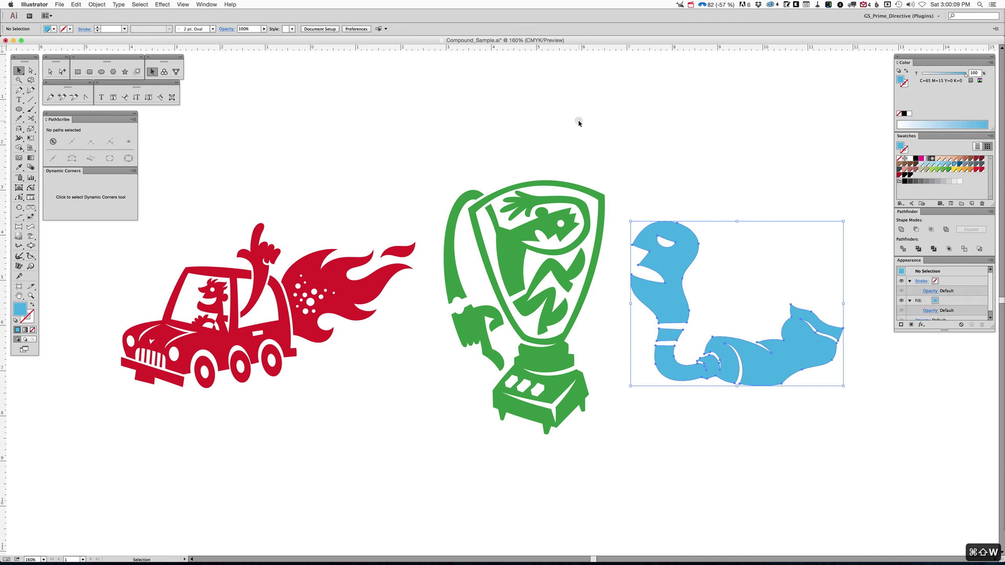